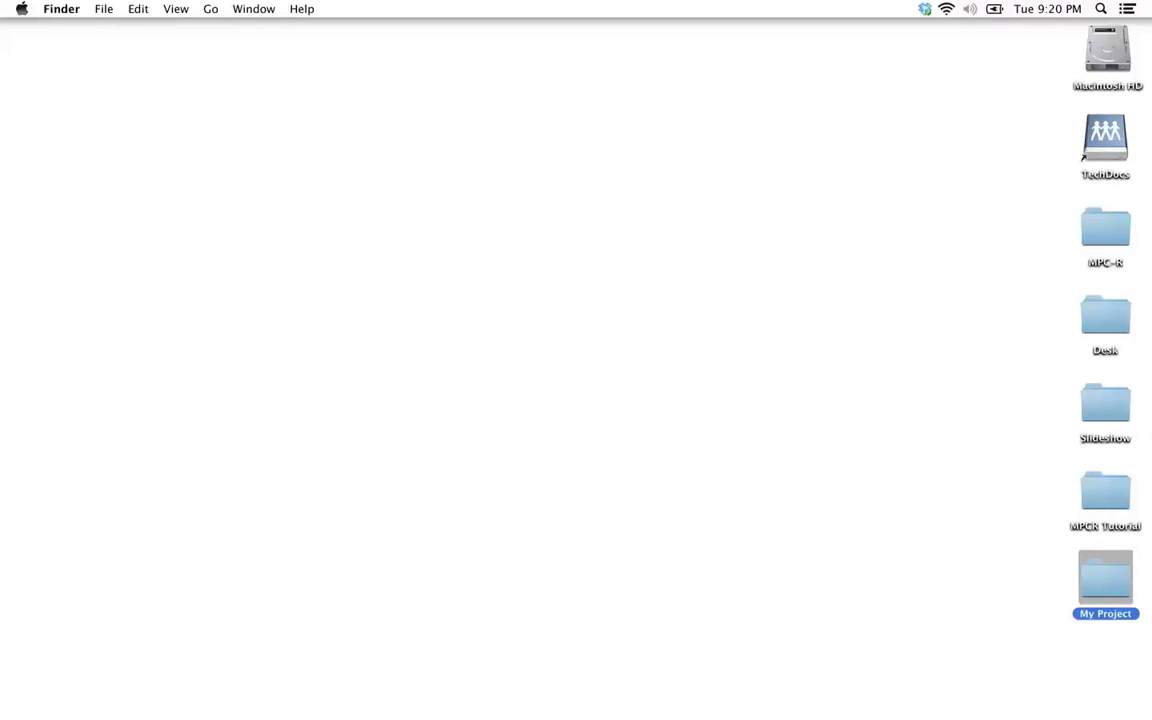
Launch the MPC software and reveal Logic Pro in the Applications folder.
click(510, 688)
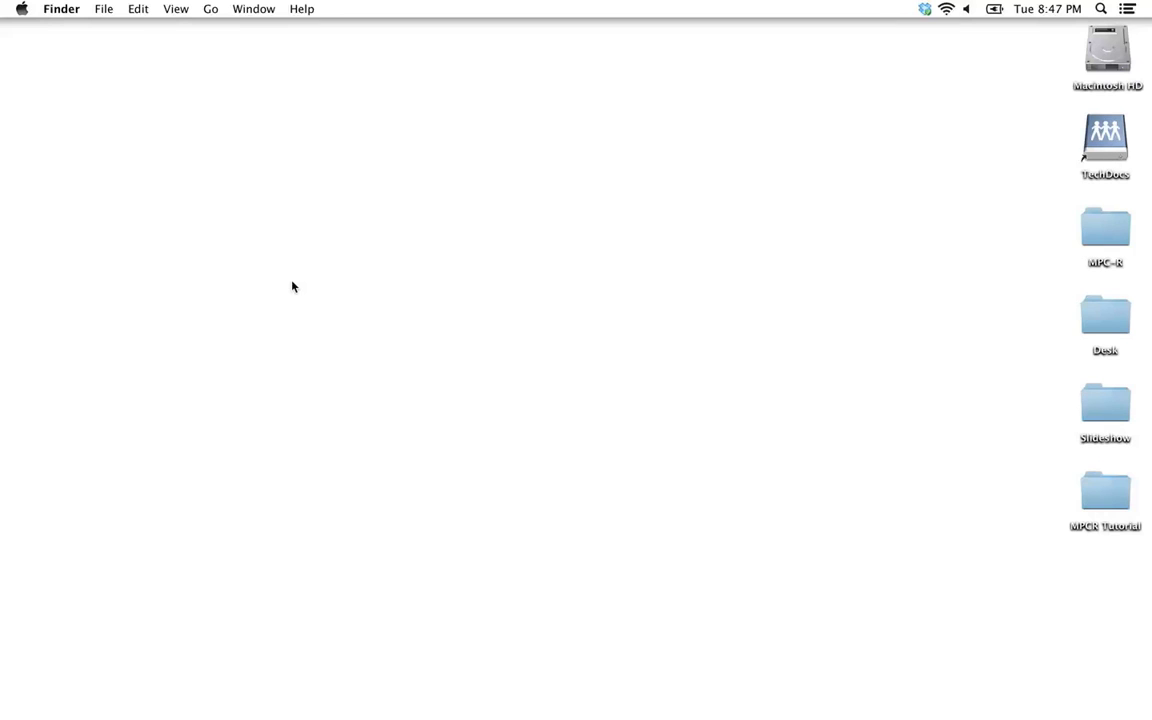
mouse_move(477, 714)
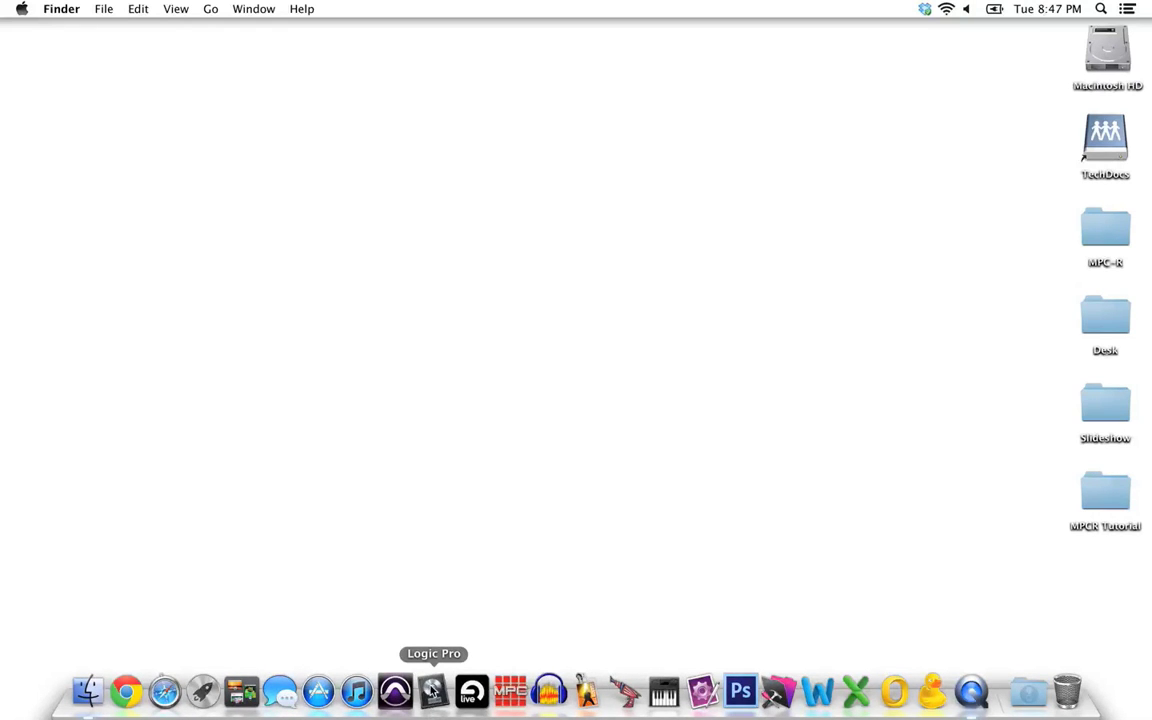
super+click(432, 712)
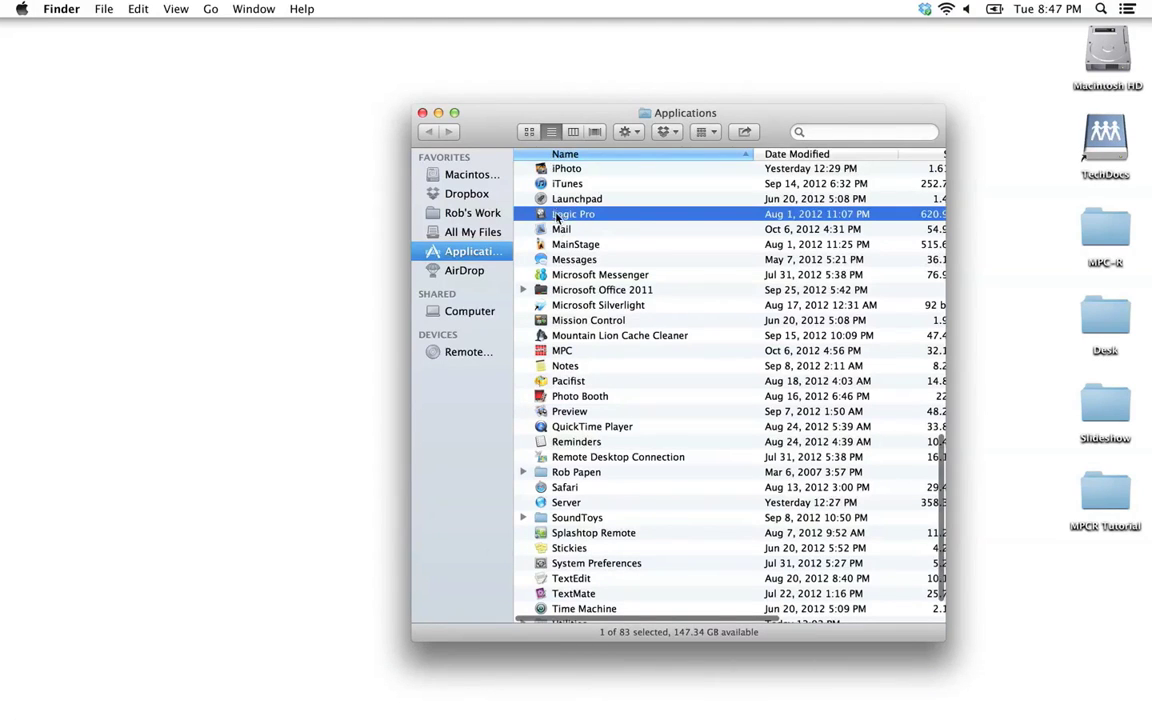
Confirm 'Open in 32-bit mode' is checked in Logic Pro's Get Info window.
click(105, 8)
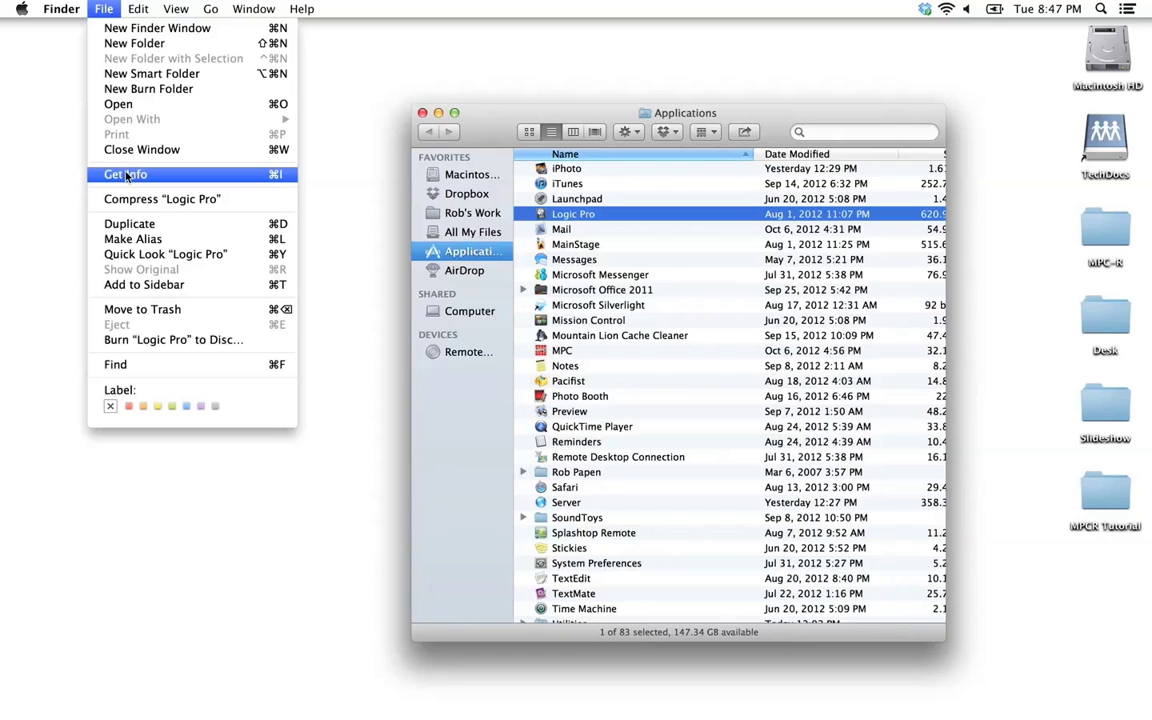
click(255, 176)
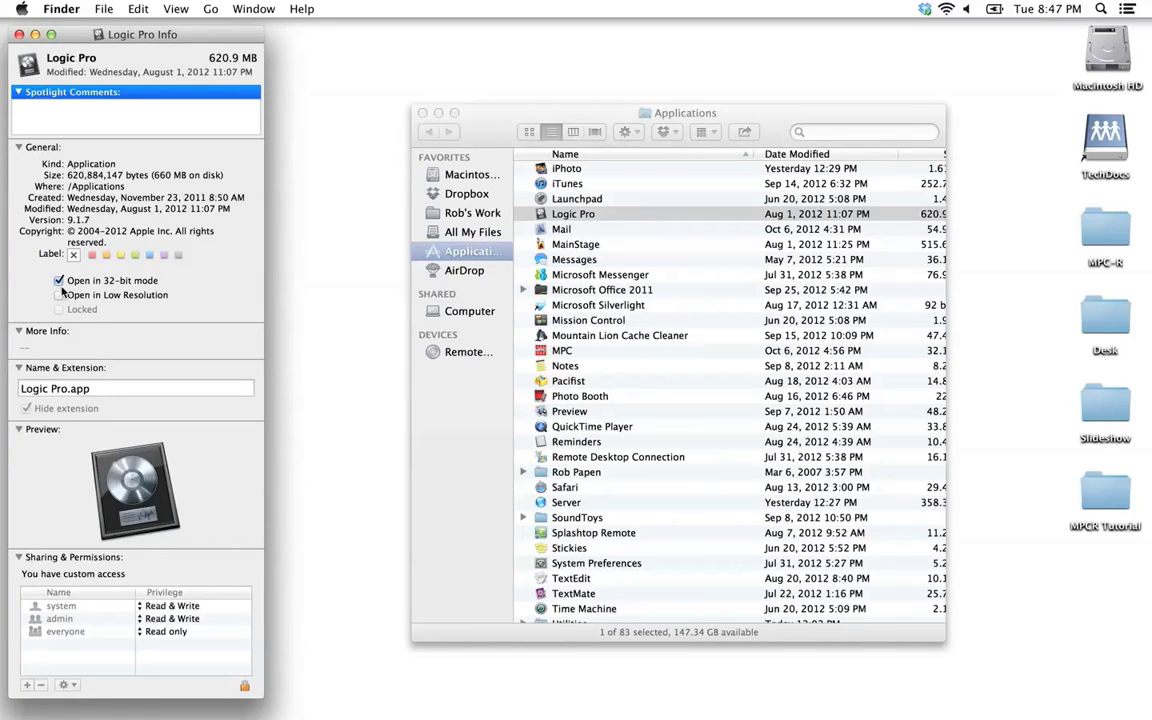
click(18, 36)
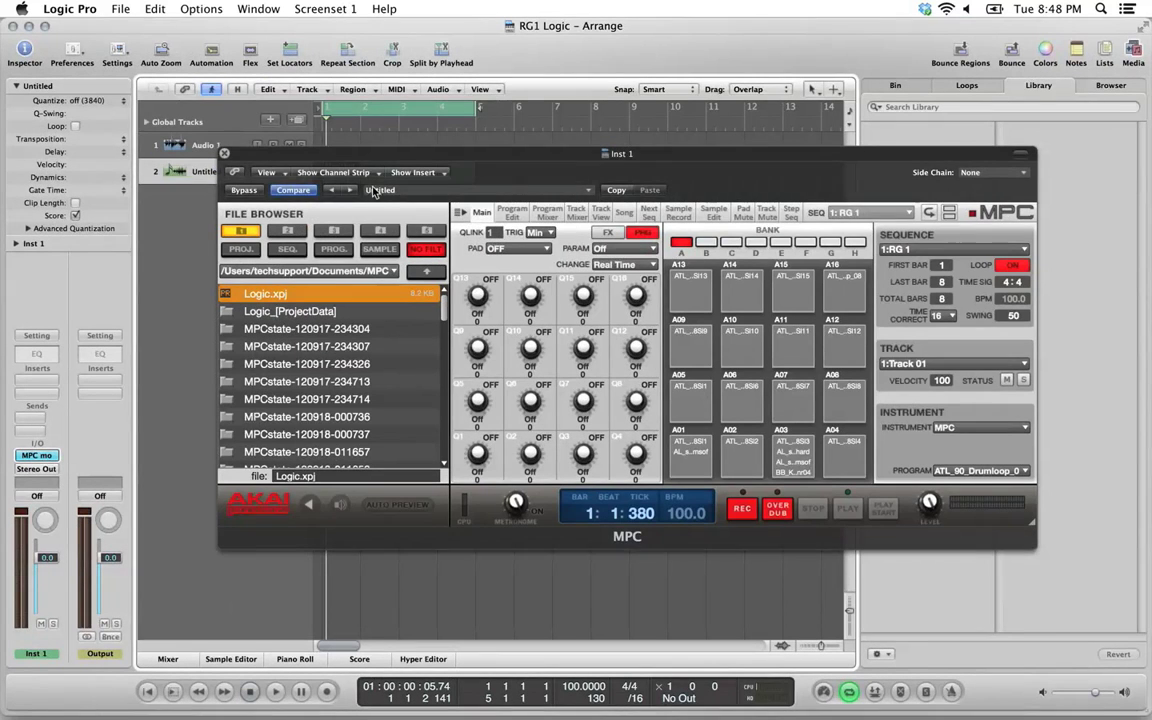
Close the MPC plug-in window and the RG1 project, then start a new project.
click(224, 153)
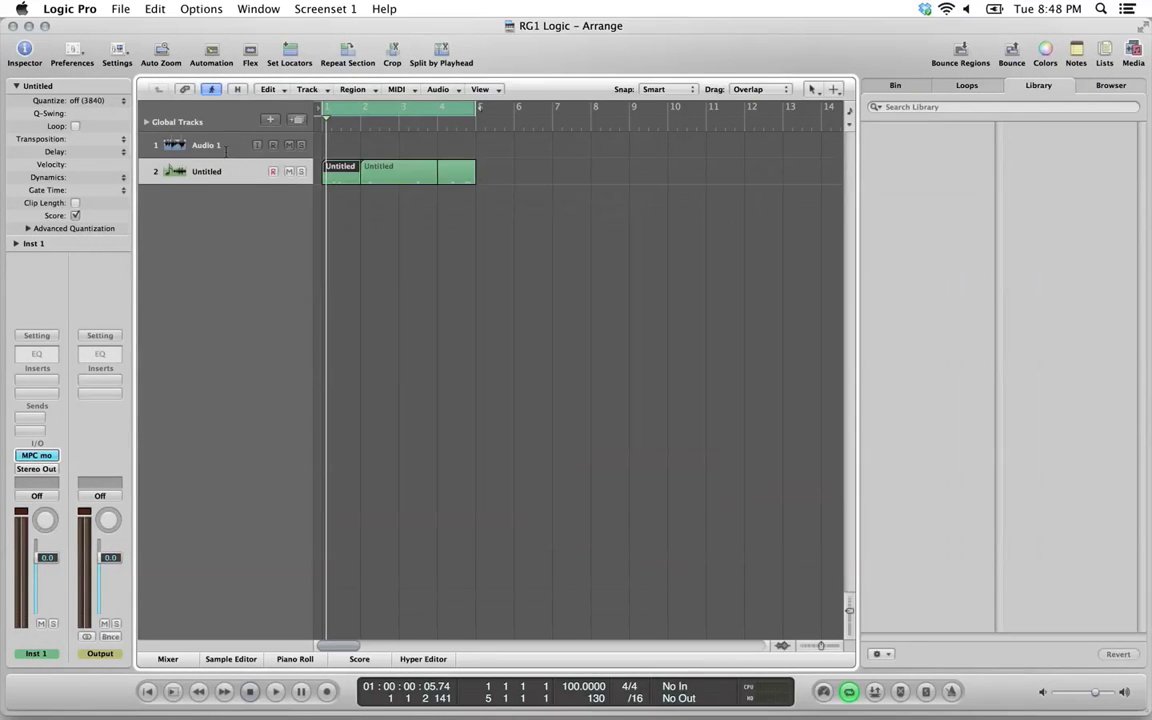
click(14, 27)
click(120, 9)
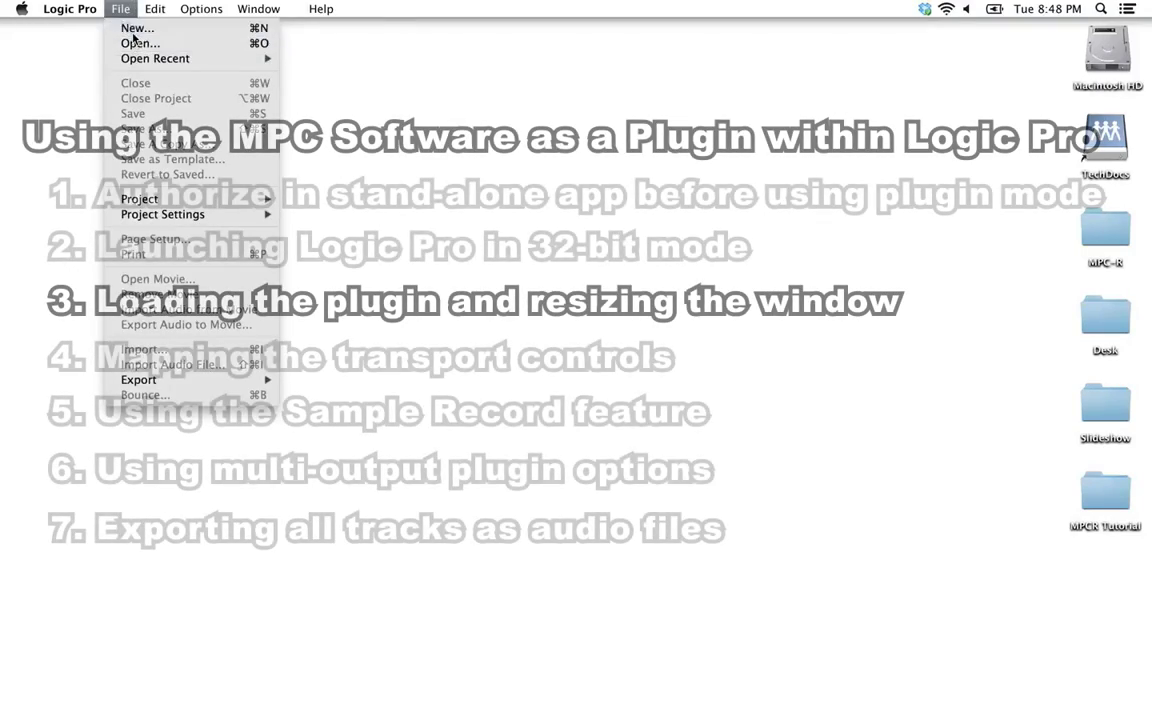
click(132, 30)
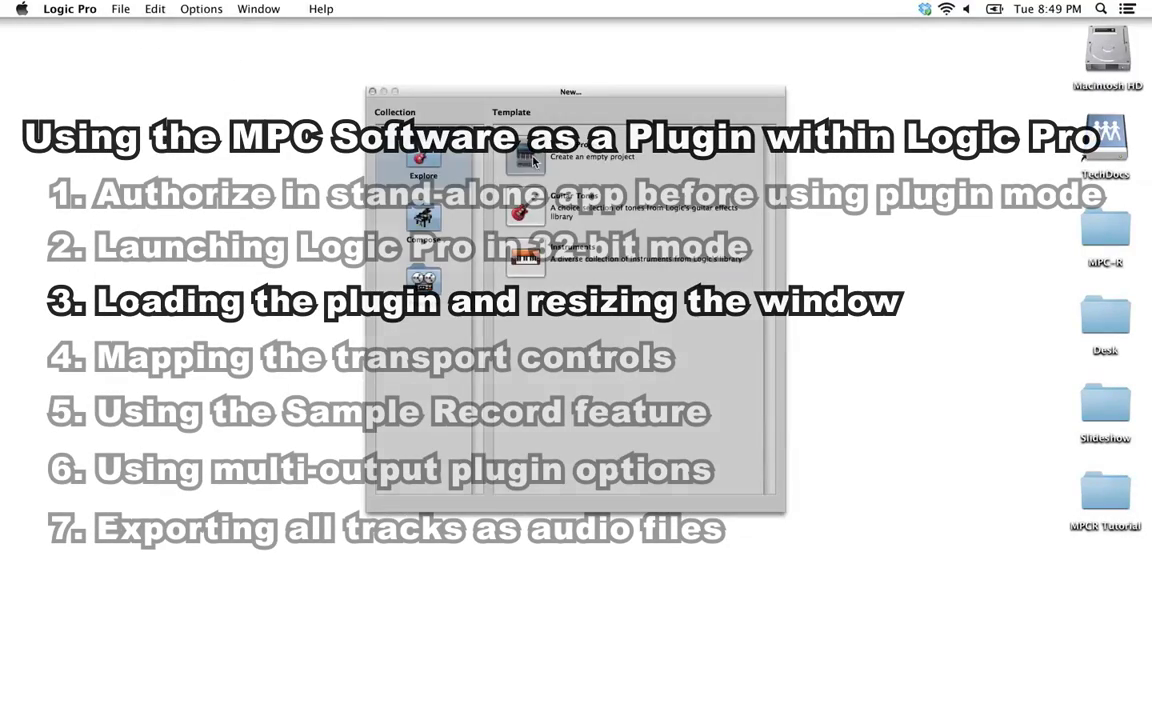
Create an Empty Project containing one Software Instrument track, Inst 1.
double_click(533, 160)
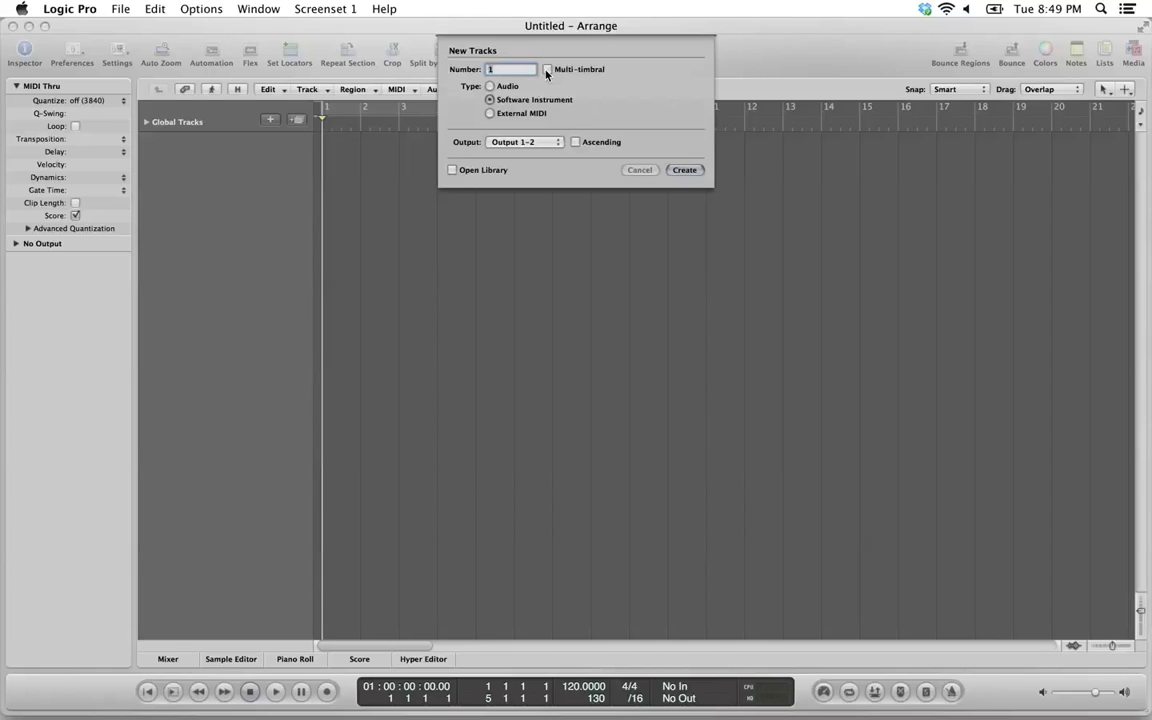
mouse_move(547, 73)
click(676, 175)
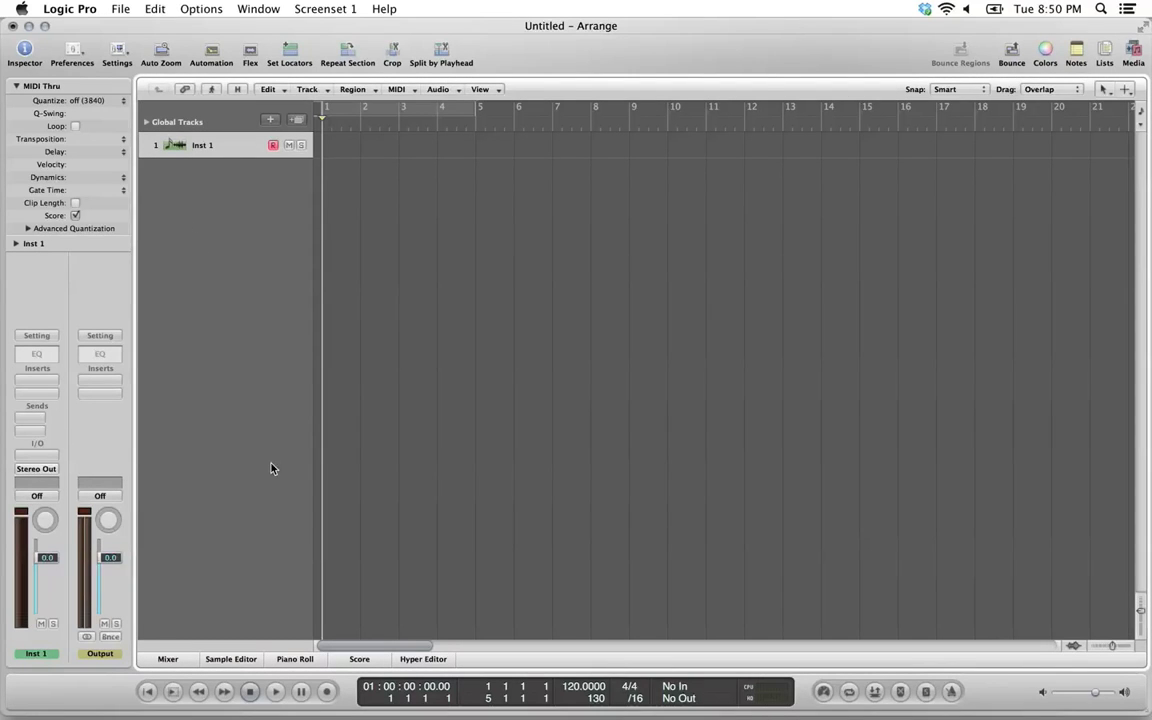
Load Akai MPC Multi Output (8xStereo) from AU Instruments into Inst 1's instrument slot.
click(36, 456)
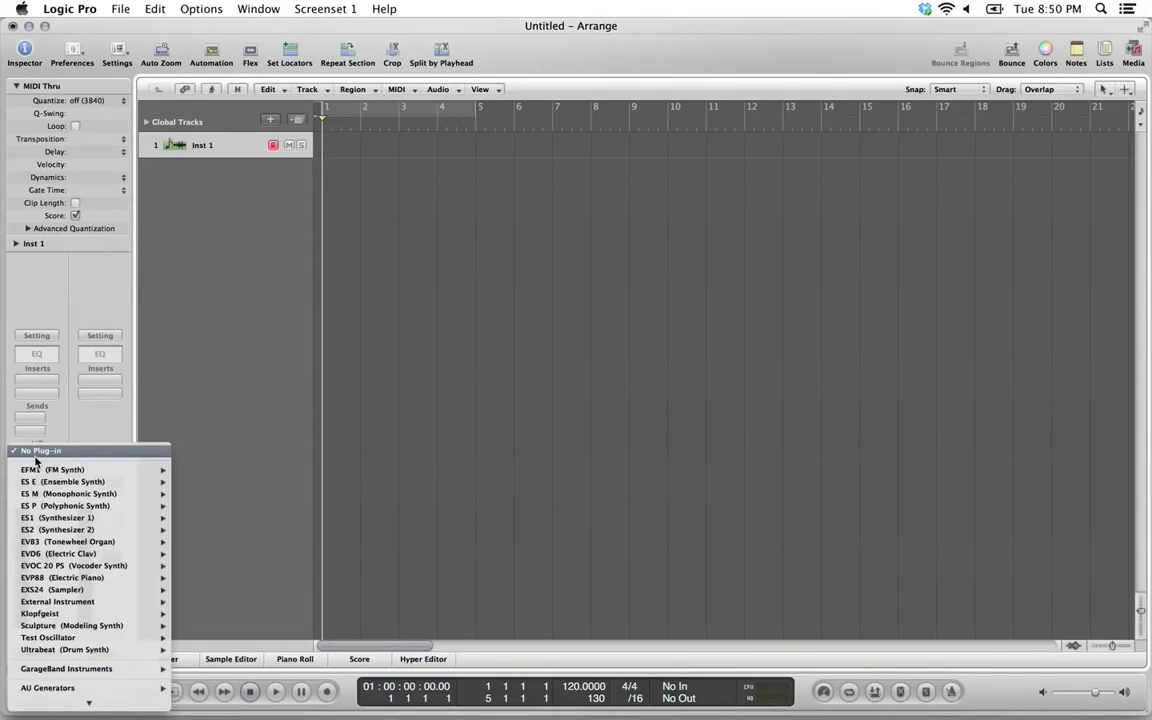
scroll(88, 570, down, 1)
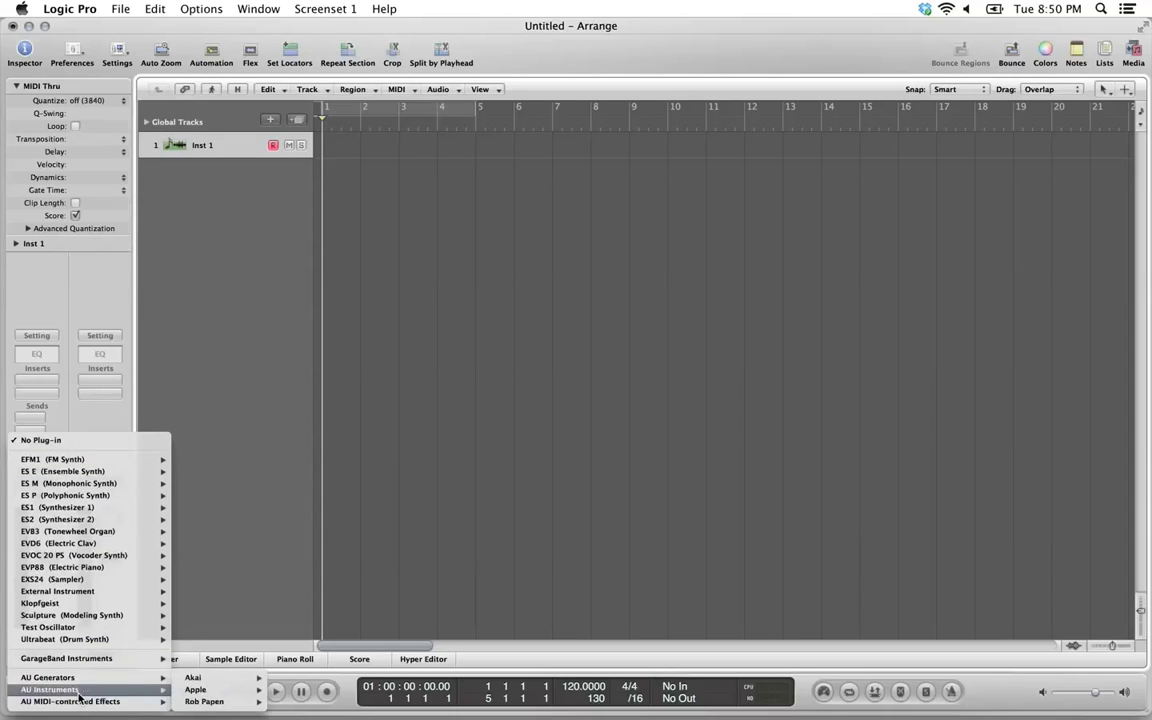
mouse_move(195, 678)
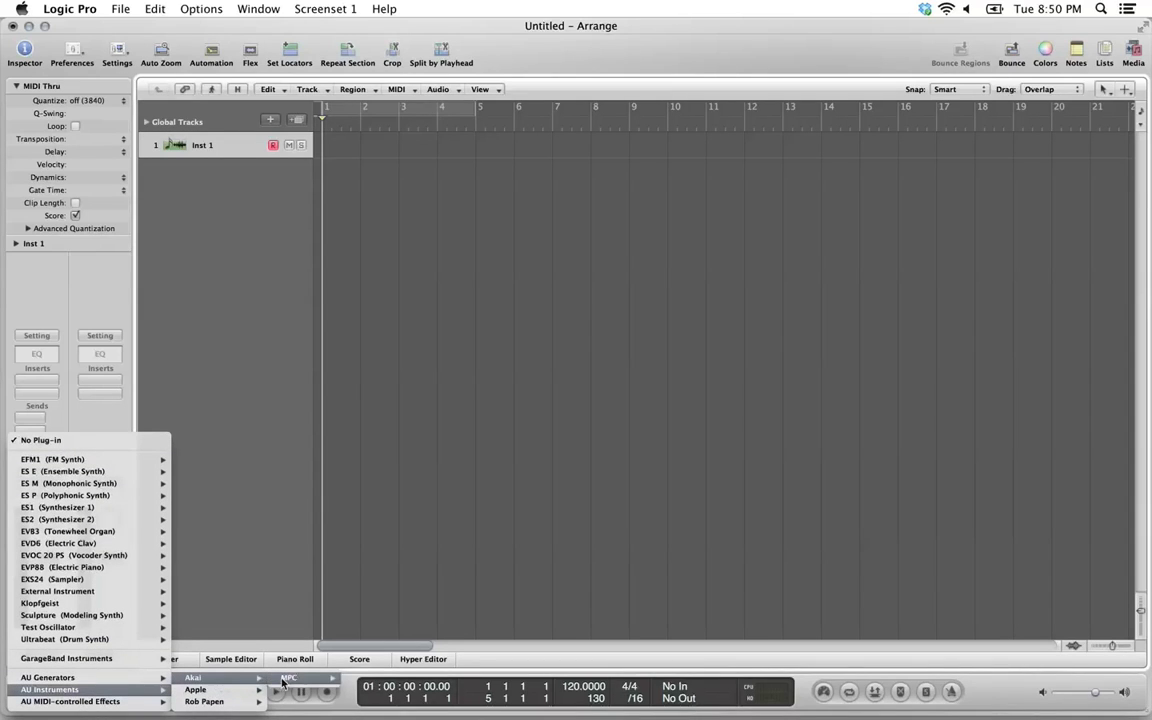
mouse_move(299, 680)
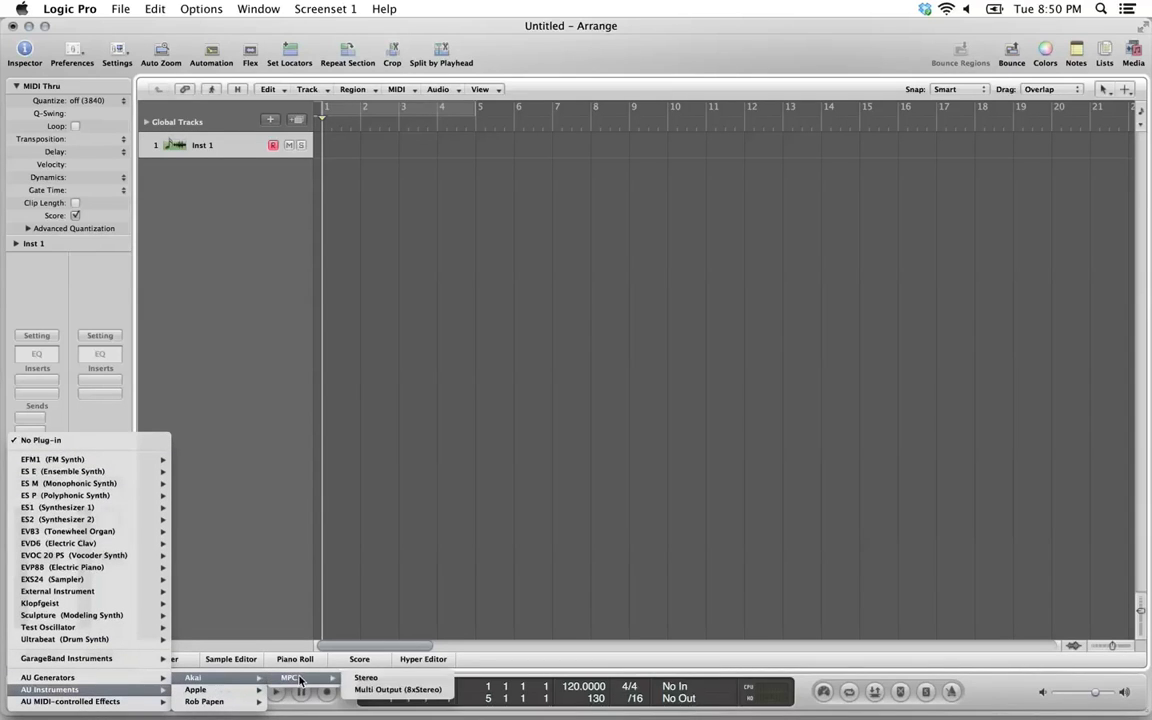
click(401, 690)
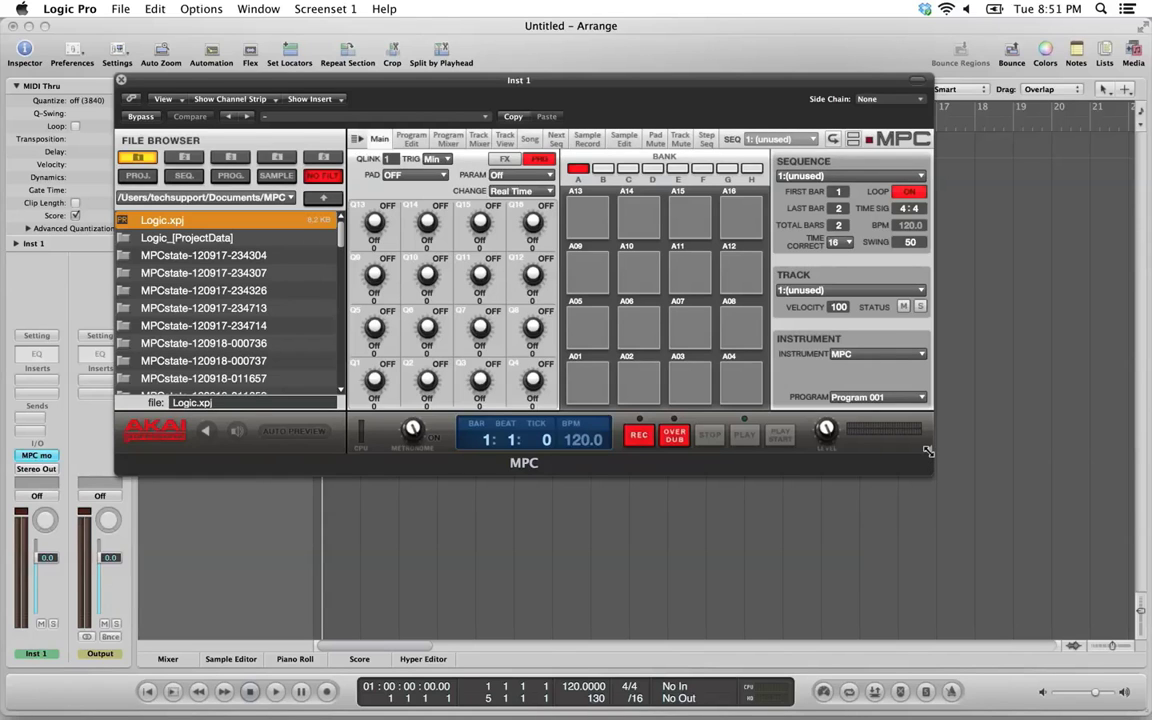
Enlarge the MPC window to reveal its sequencer grid and hide the plug-in header bar.
drag(928, 452, 1094, 692)
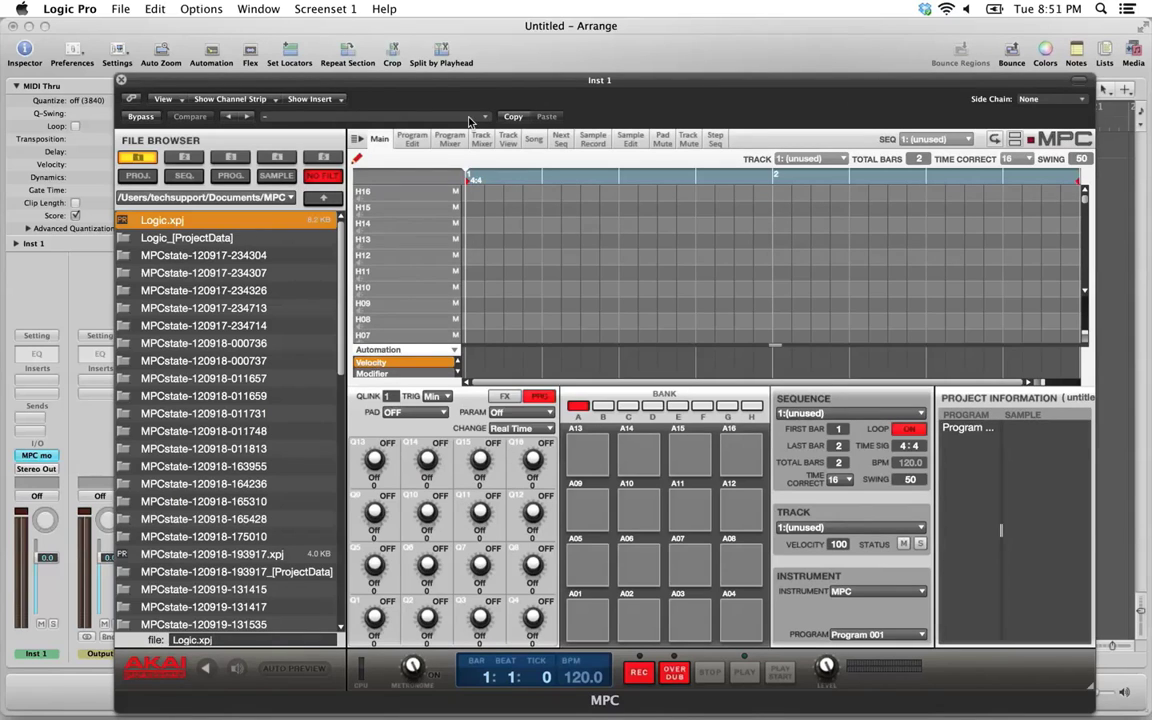
mouse_move(1079, 86)
mouse_down()
mouse_move(1079, 49)
mouse_move(1079, 88)
mouse_up()
click(1078, 84)
click(1078, 84)
click(1078, 84)
click(1078, 84)
click(1078, 84)
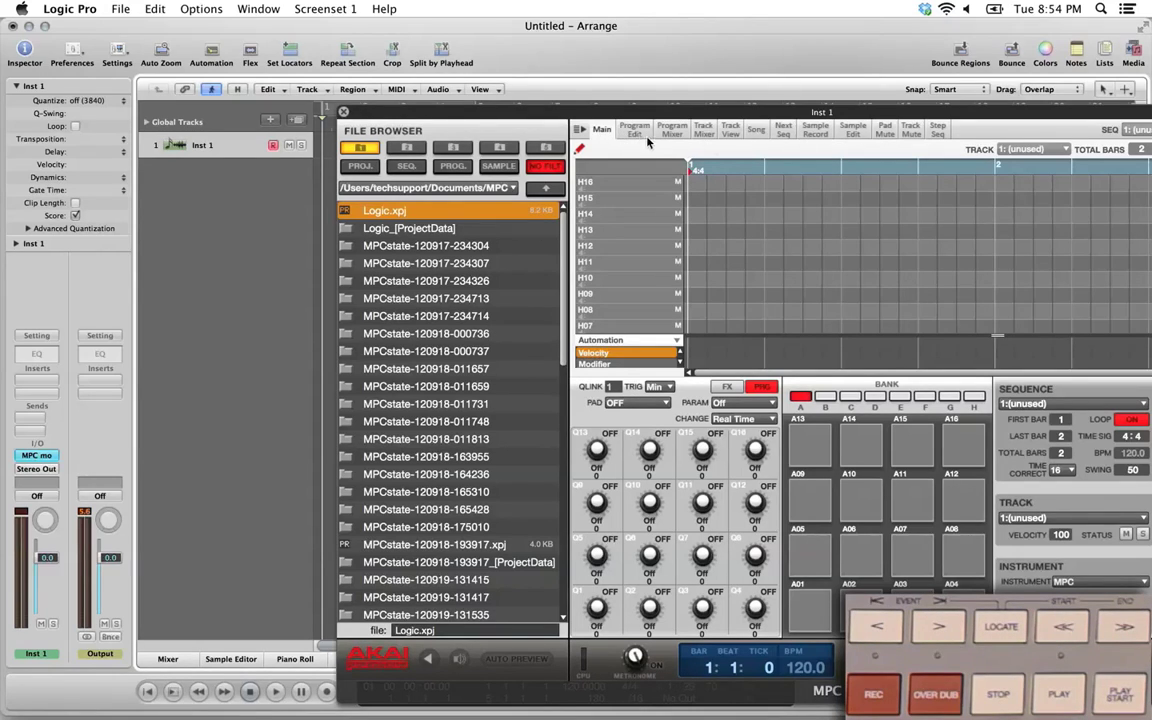
Open the MPC Preferences' Other page and leave Hardware Transport Control set to DAW.
click(581, 133)
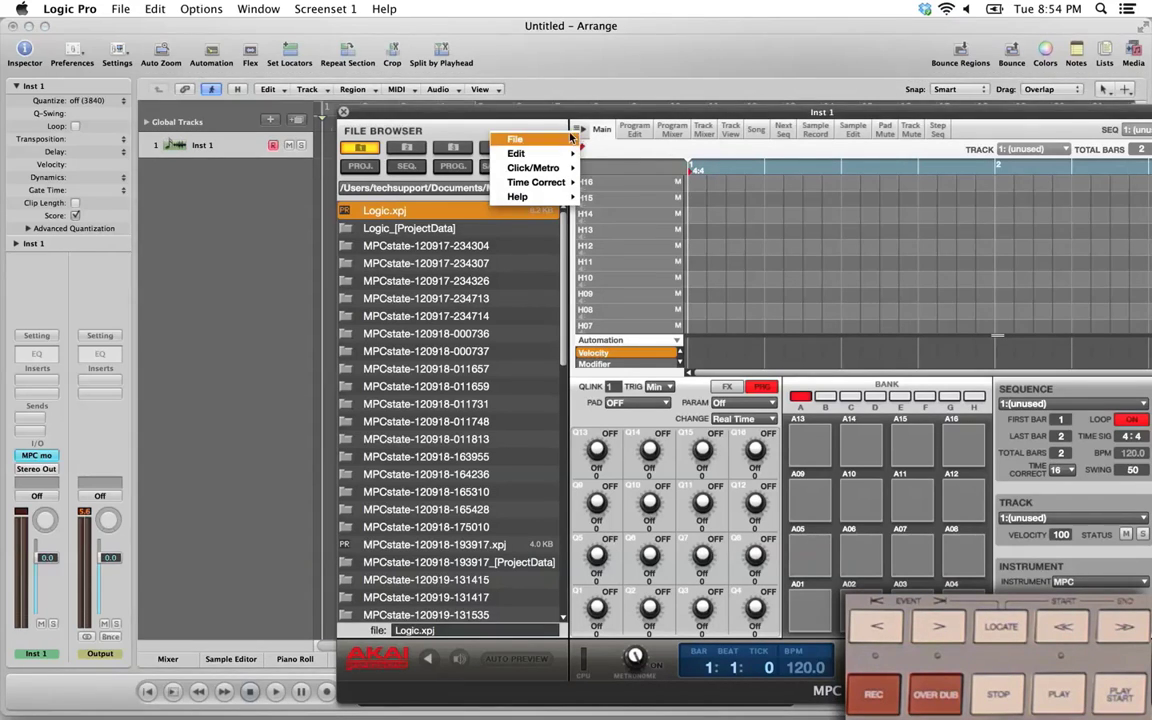
mouse_move(556, 160)
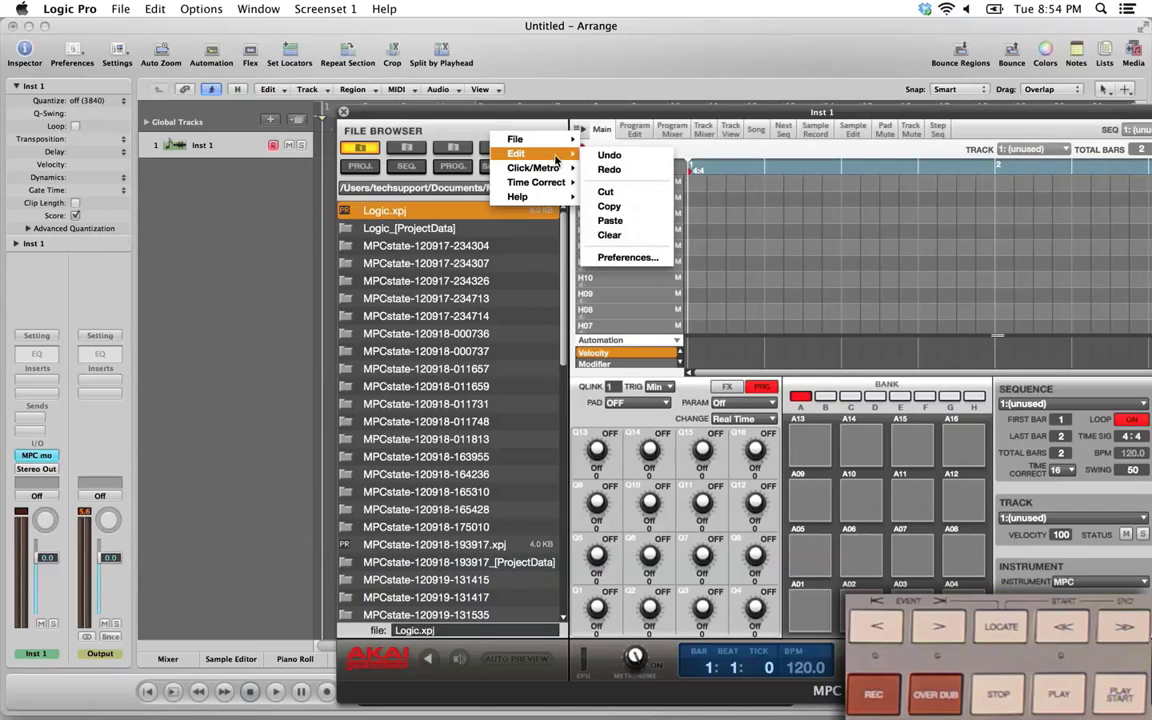
click(615, 257)
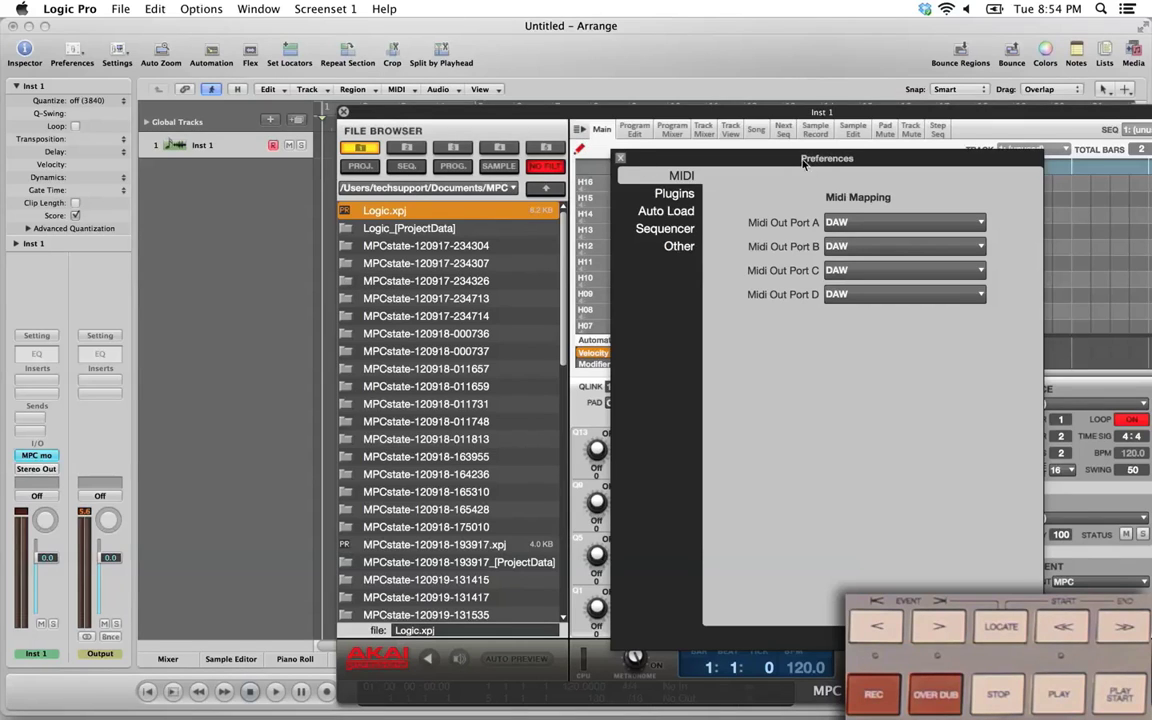
click(679, 248)
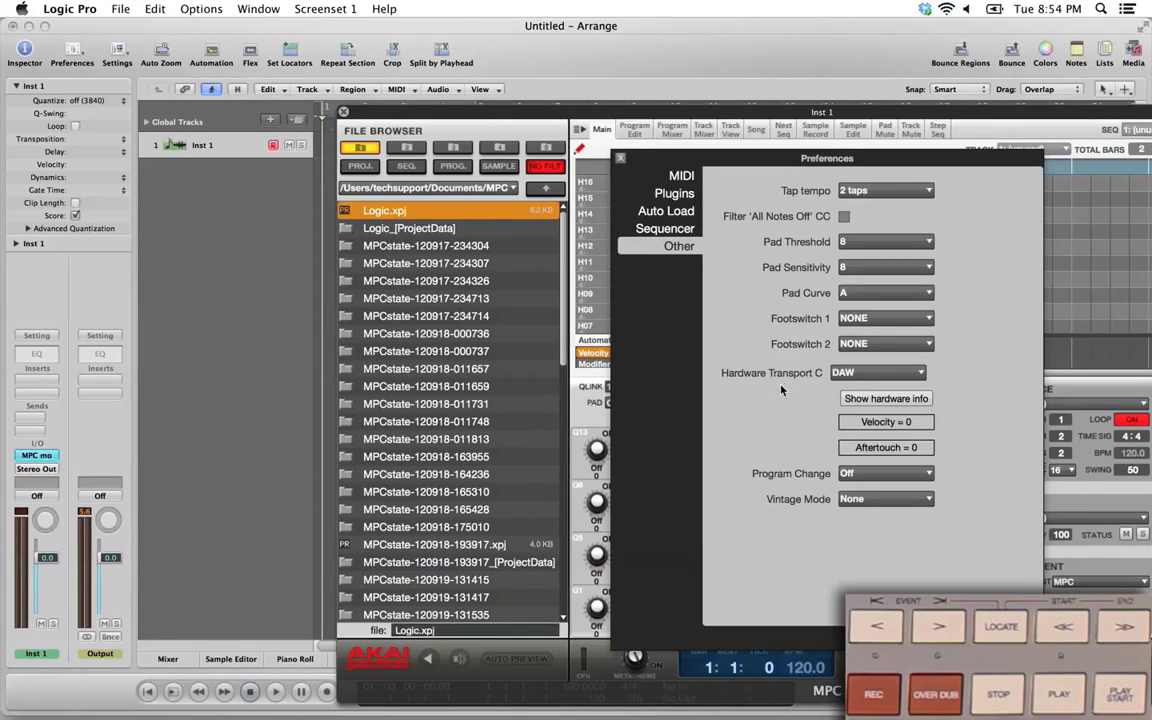
click(840, 374)
click(860, 405)
click(856, 373)
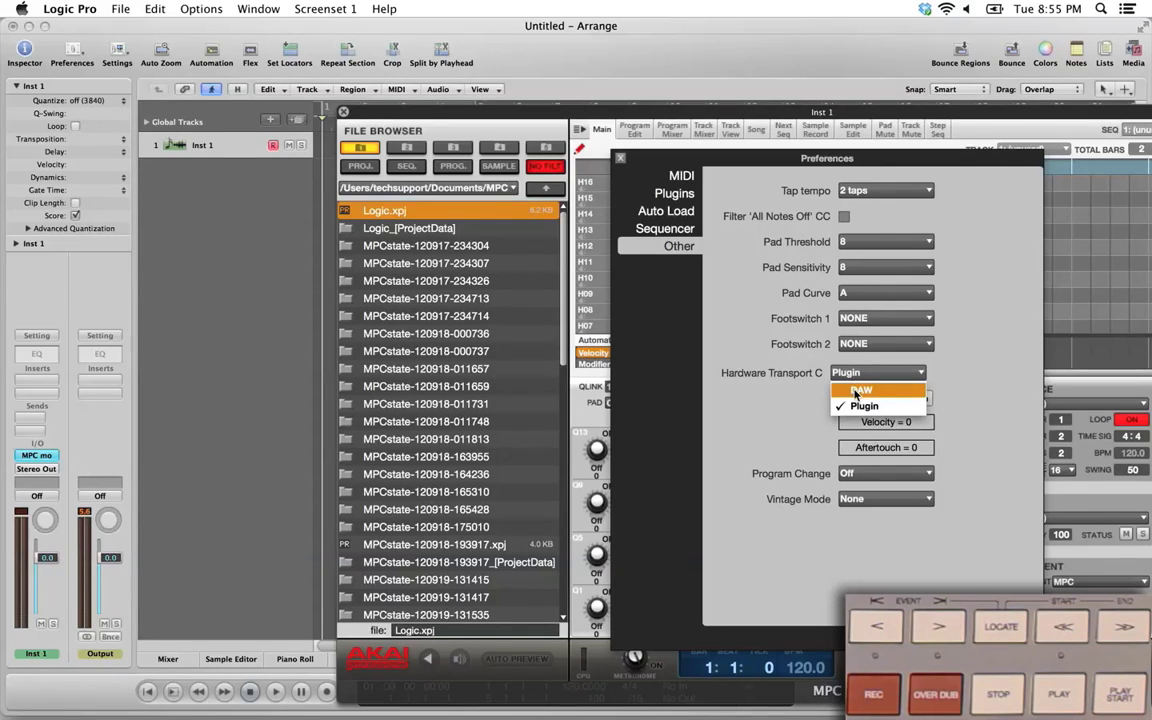
click(856, 393)
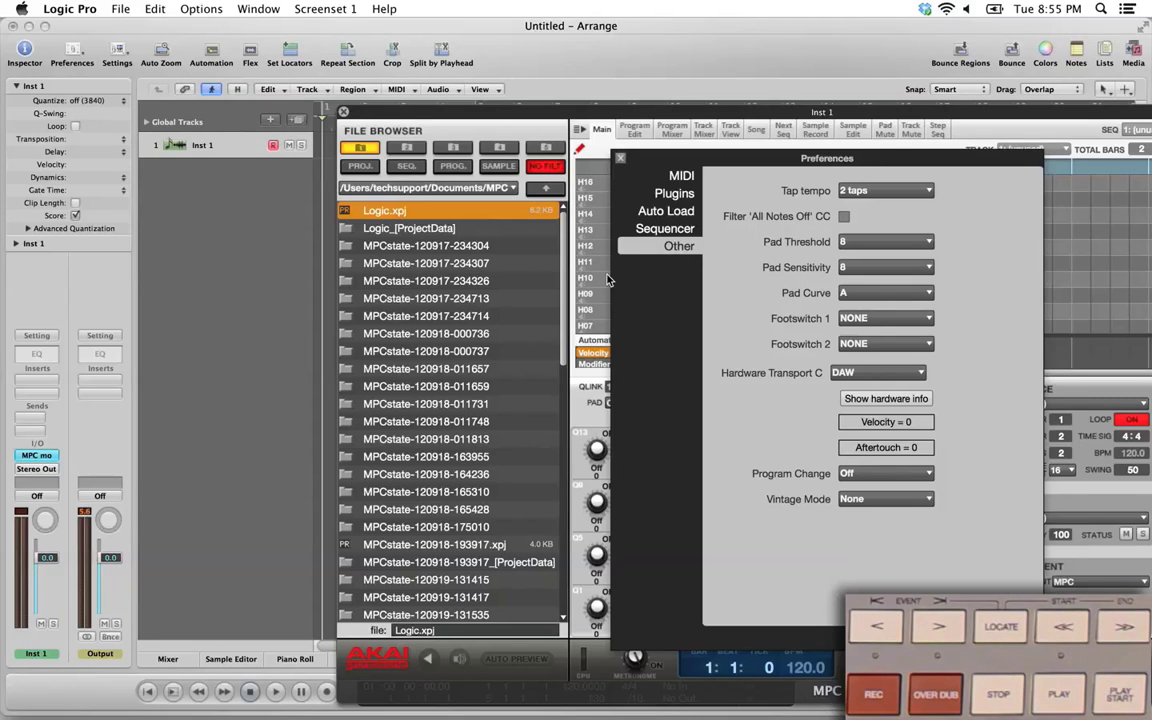
Close the MPC Preferences and move the plug-in window up-left over the arrange area.
click(563, 143)
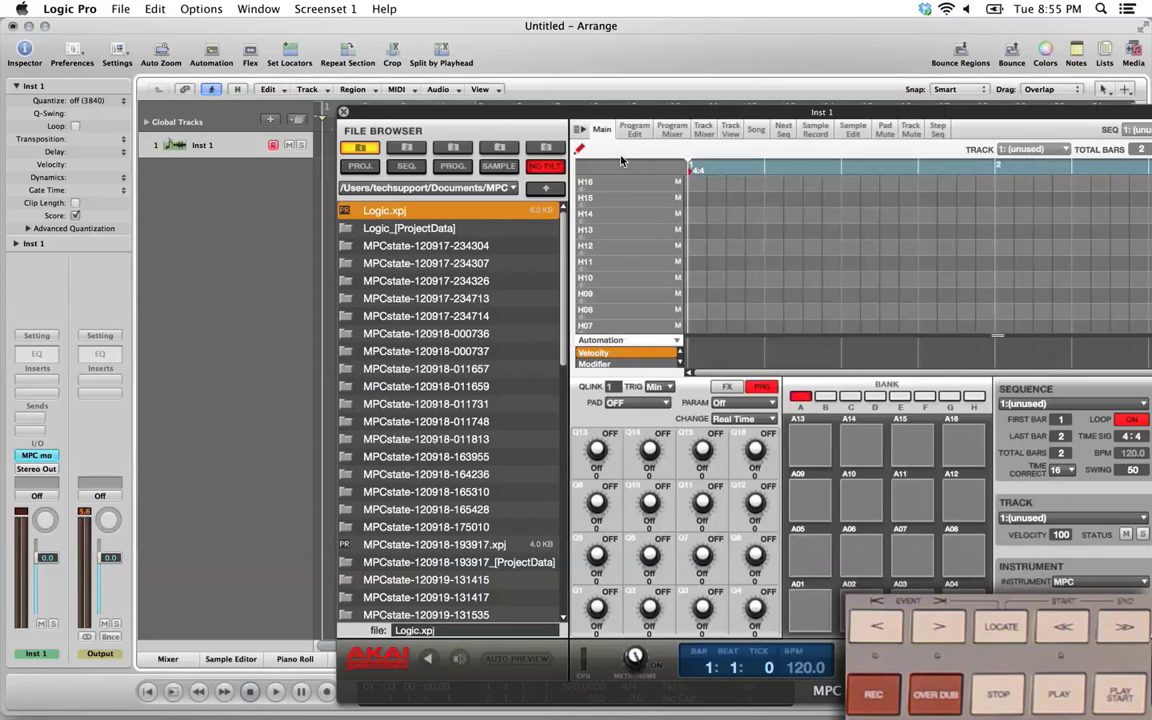
drag(495, 107, 527, 289)
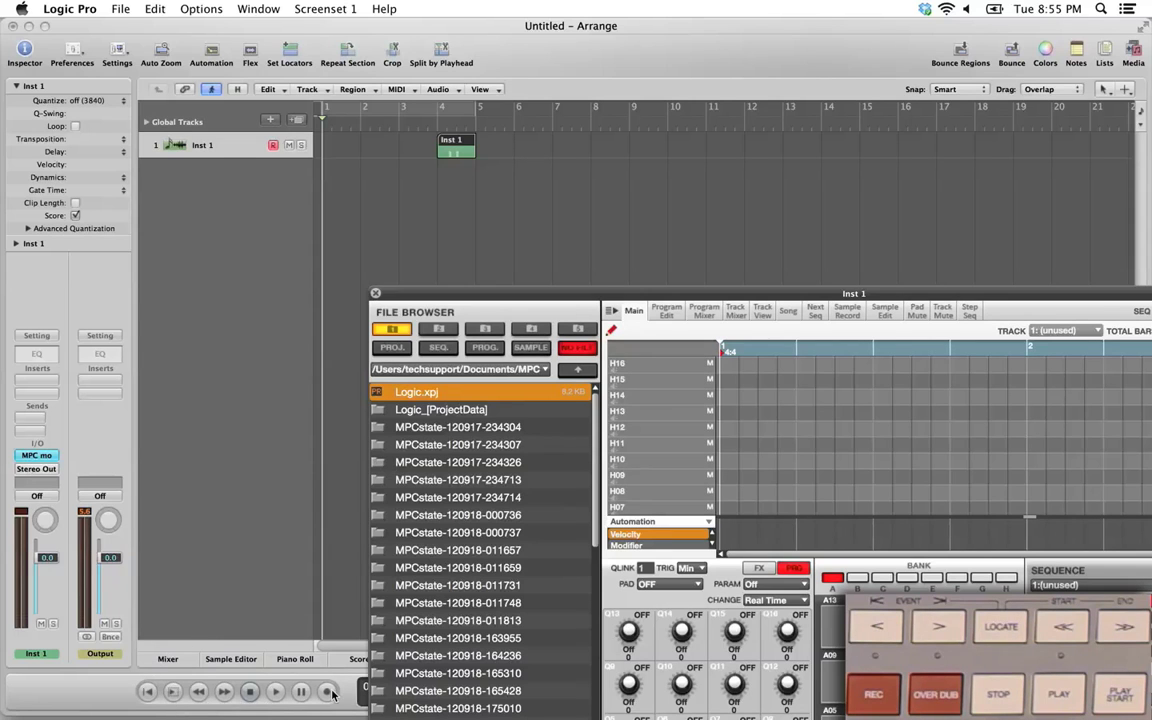
drag(488, 294, 368, 70)
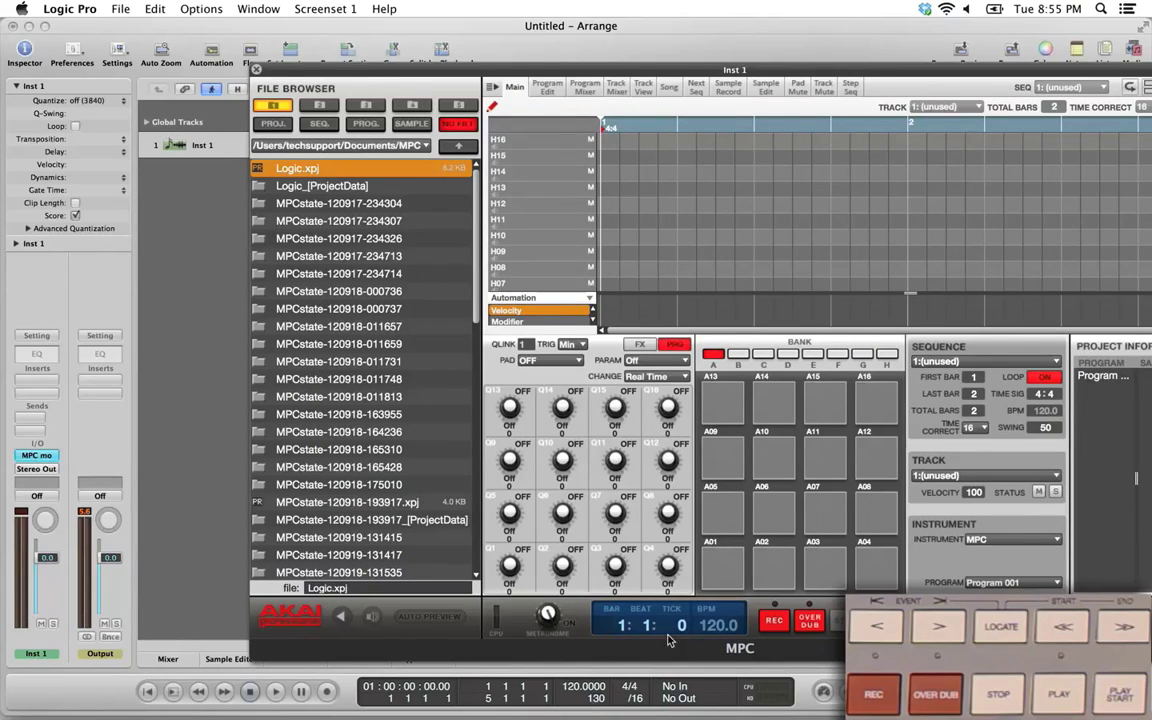
click(548, 614)
drag(268, 70, 616, 94)
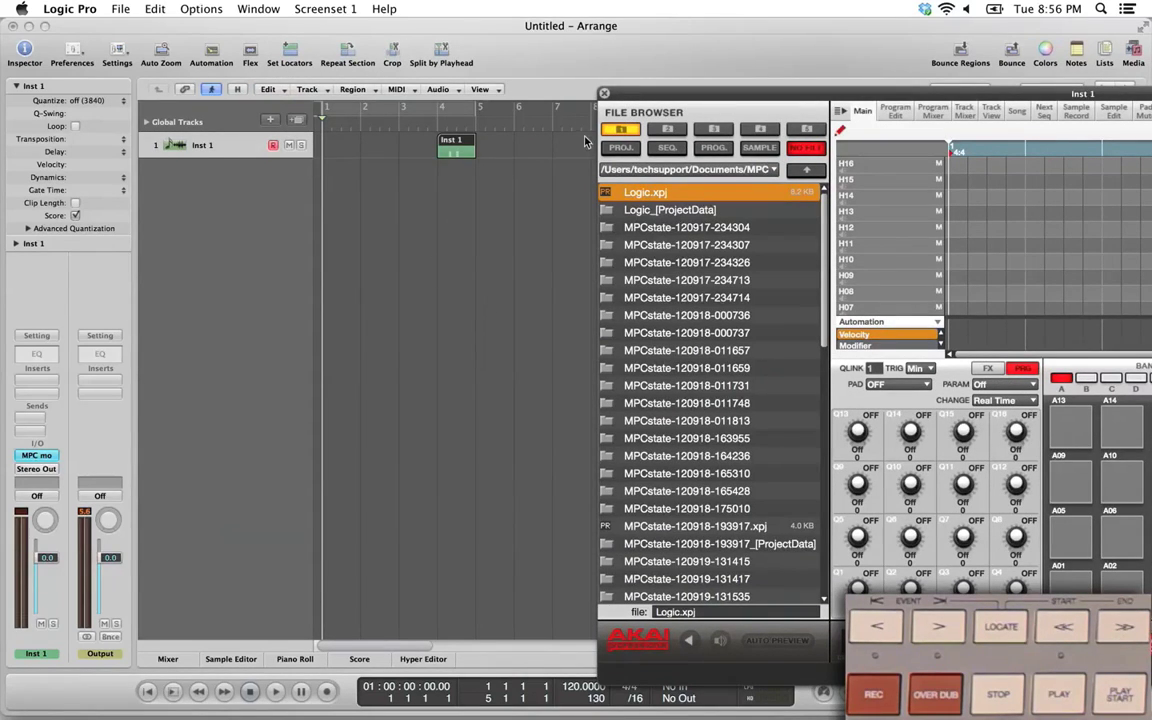
drag(628, 98, 373, 75)
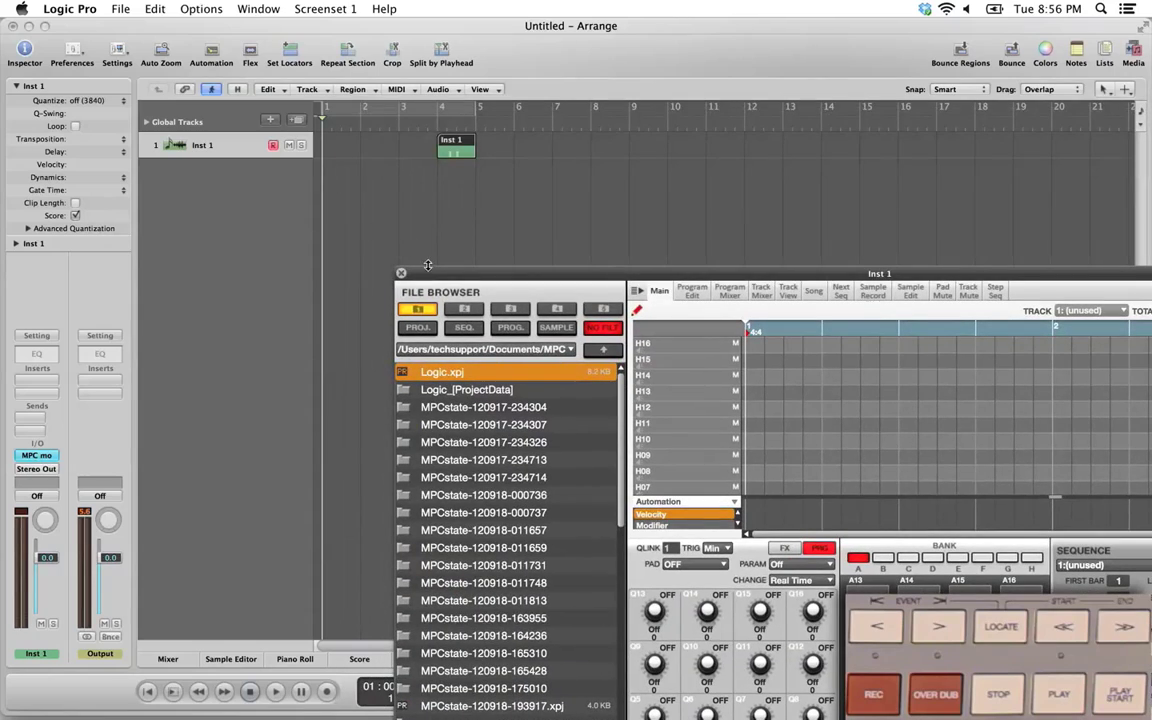
drag(428, 268, 283, 75)
Review the MPC plug-in's Other preferences, close them, and nudge the plug-in window right.
click(486, 92)
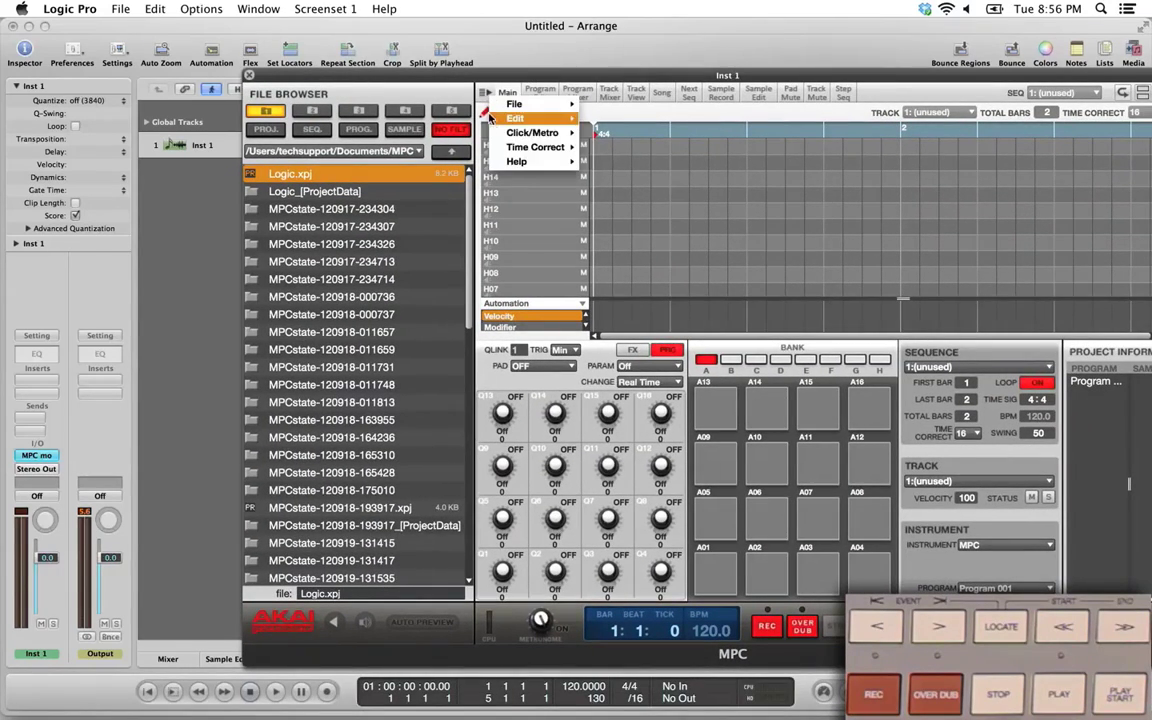
mouse_move(509, 162)
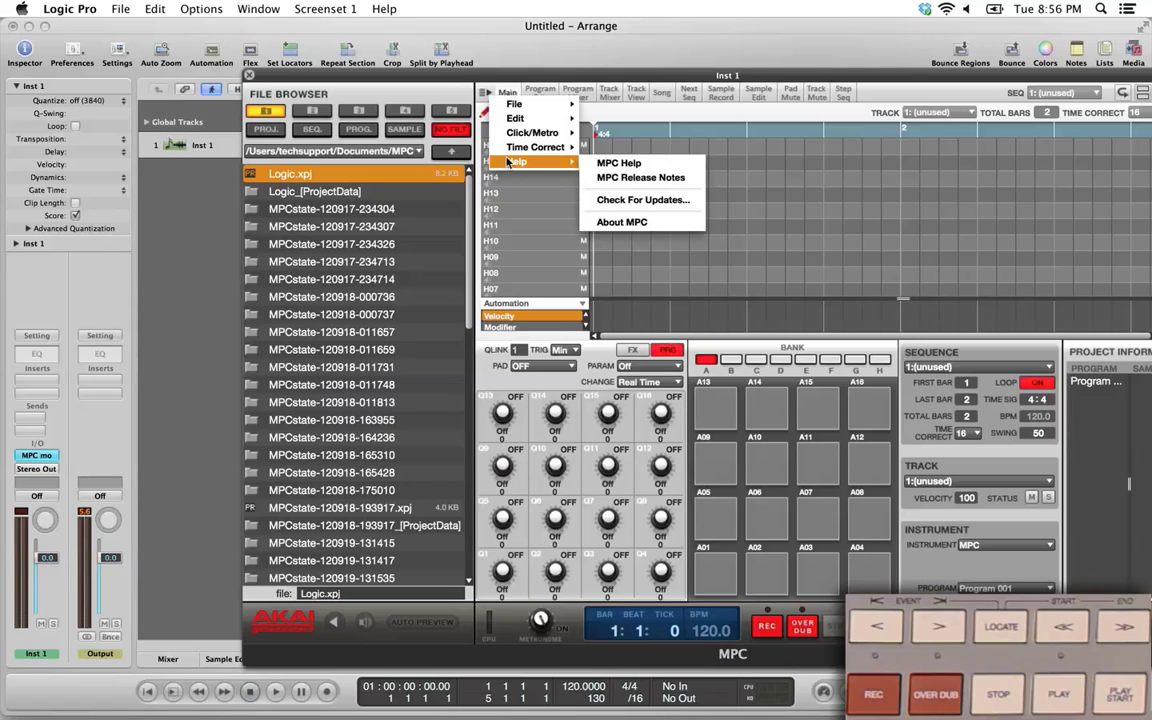
click(487, 92)
click(487, 92)
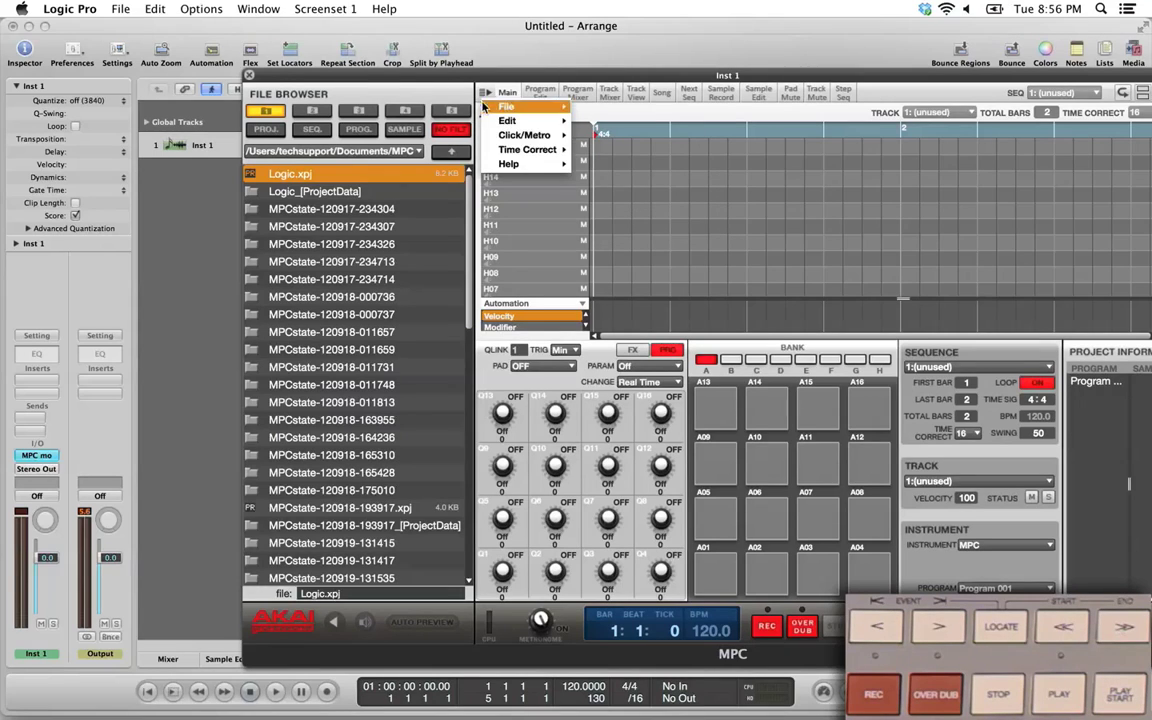
mouse_move(498, 148)
mouse_move(510, 121)
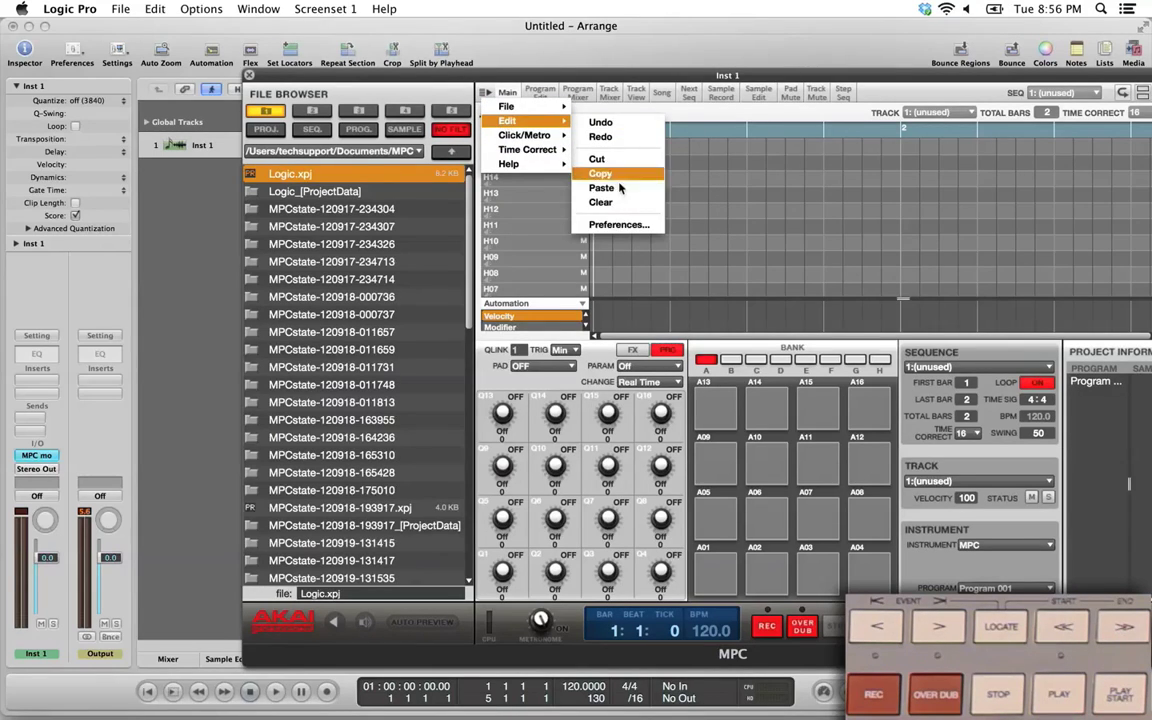
click(632, 225)
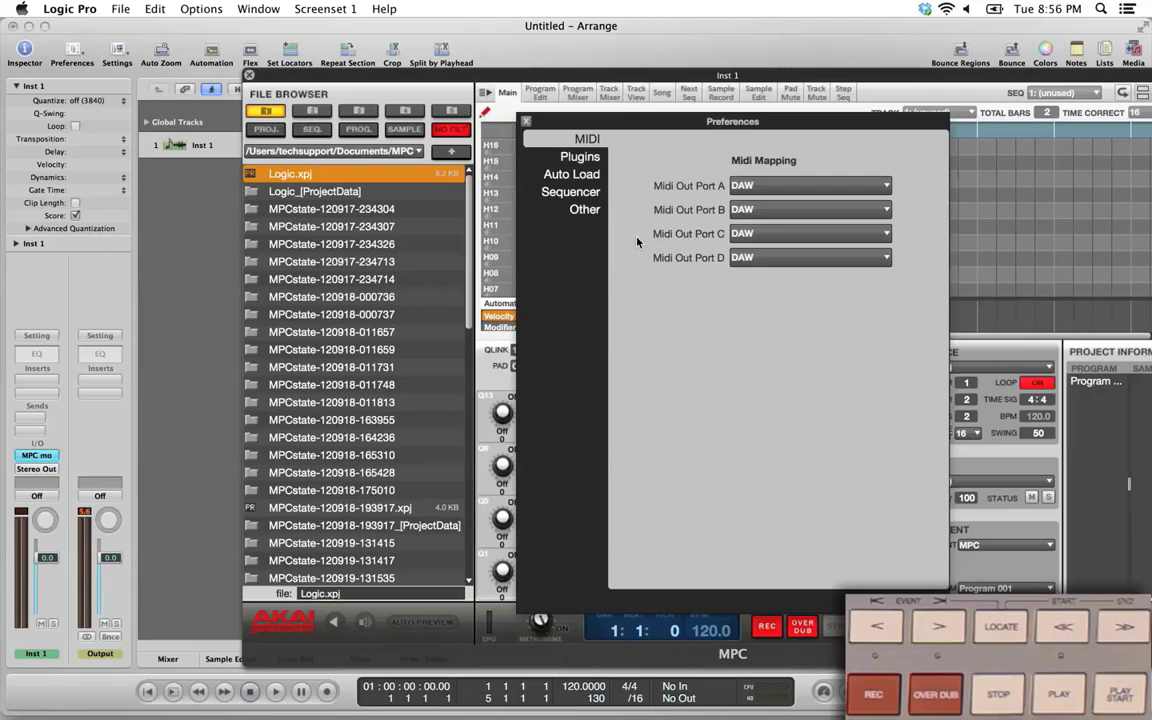
click(570, 209)
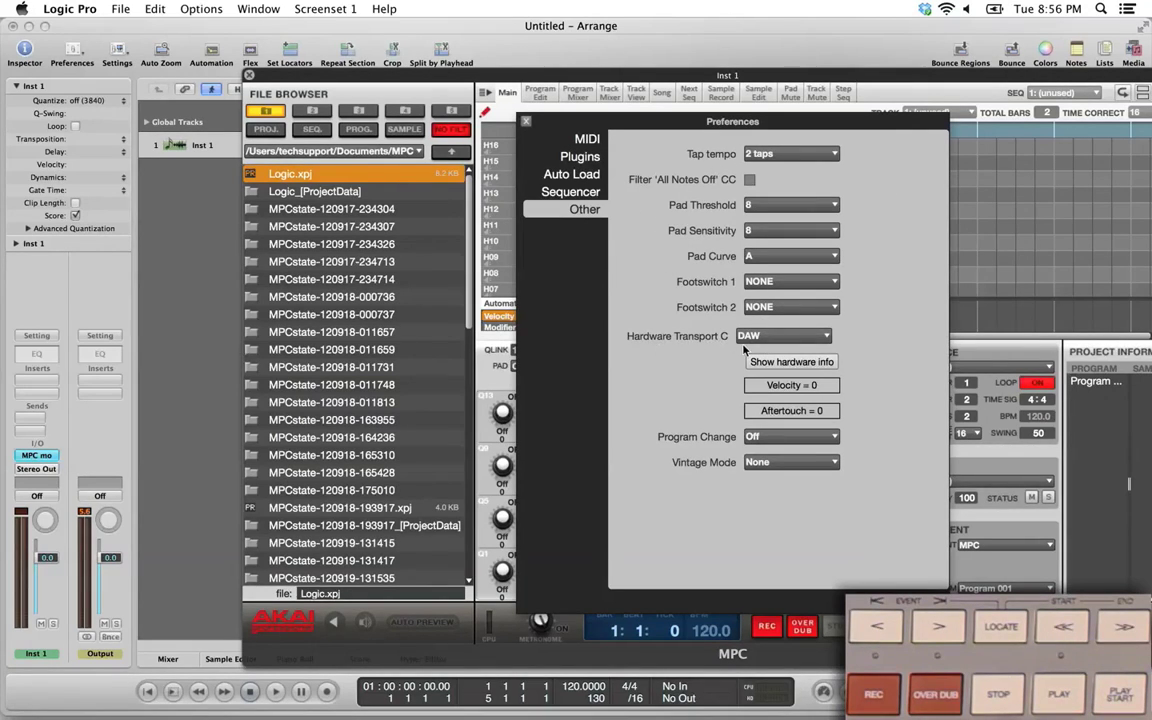
key(Escape)
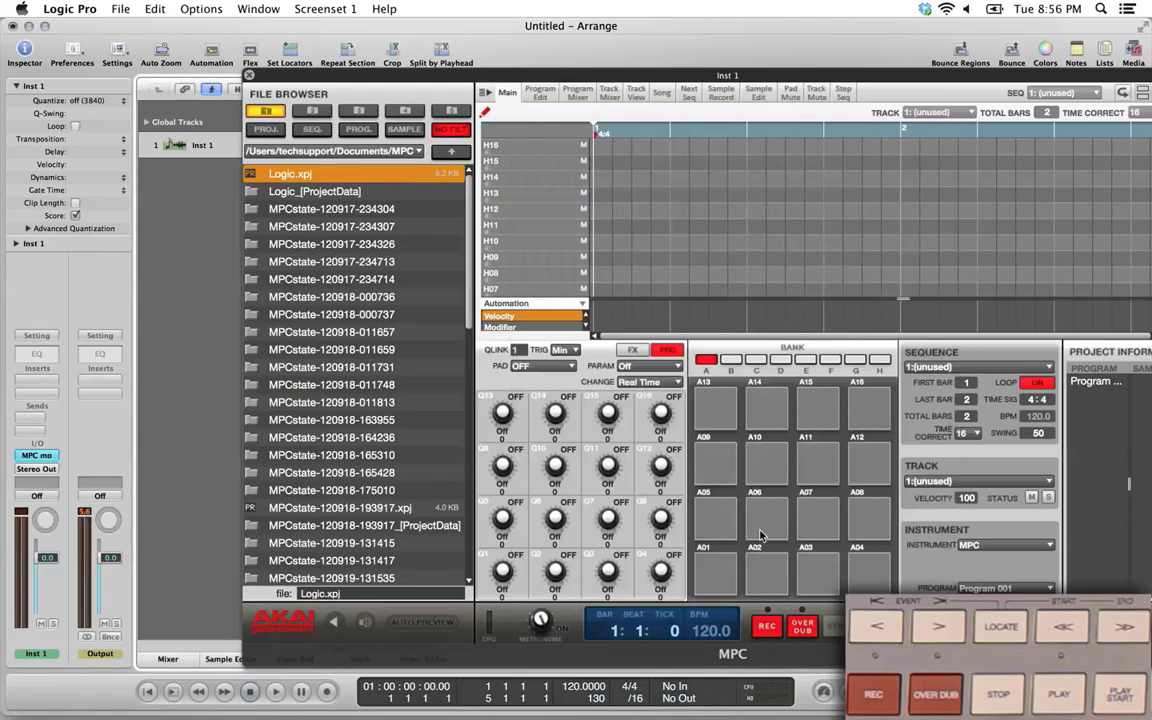
drag(302, 80, 417, 76)
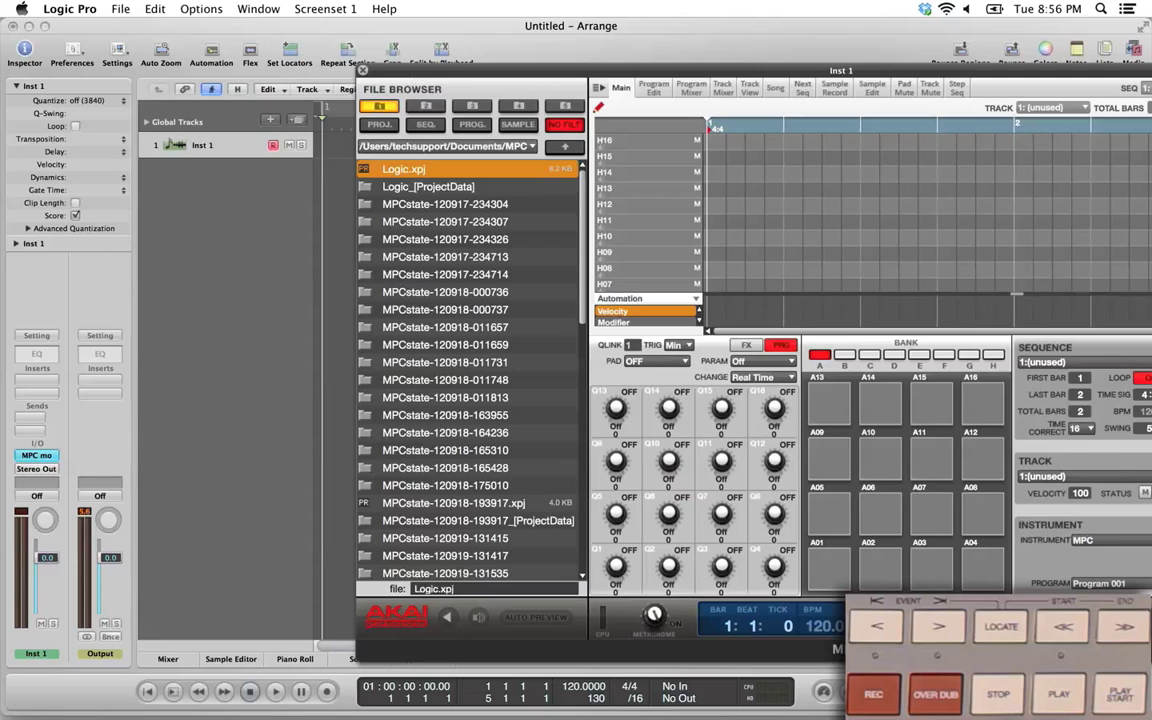
click(120, 9)
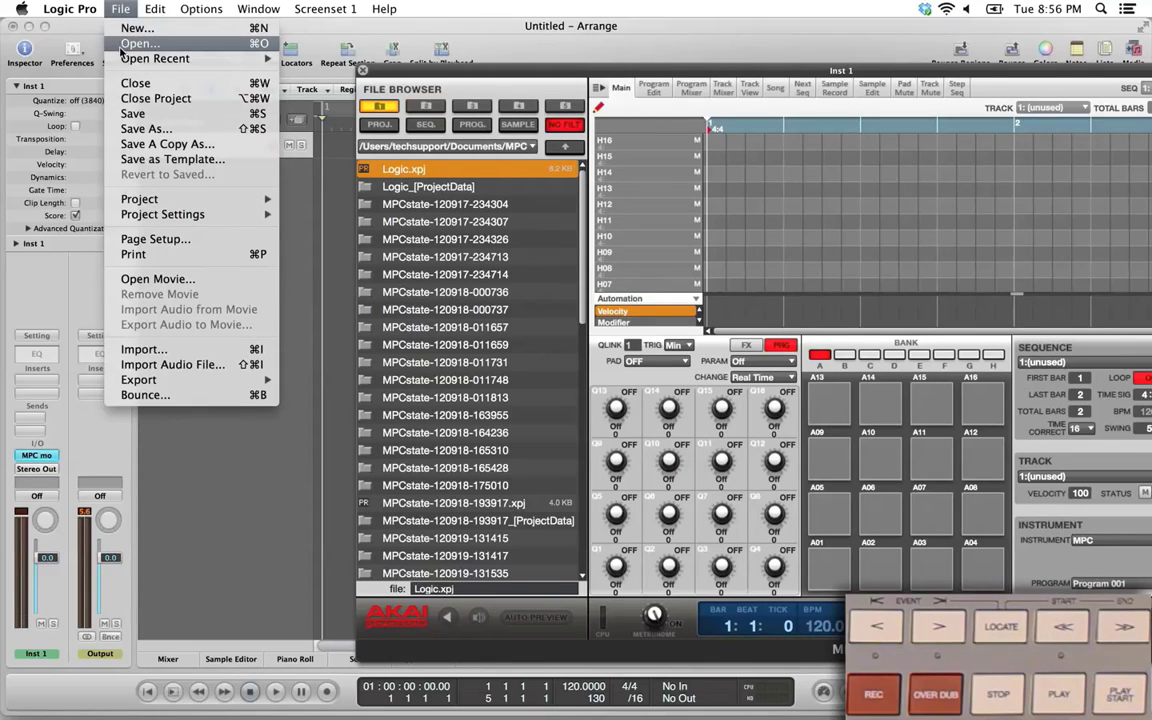
Open the Key Commands window, widen the Key column, and expand Global Commands.
mouse_move(58, 14)
mouse_move(84, 53)
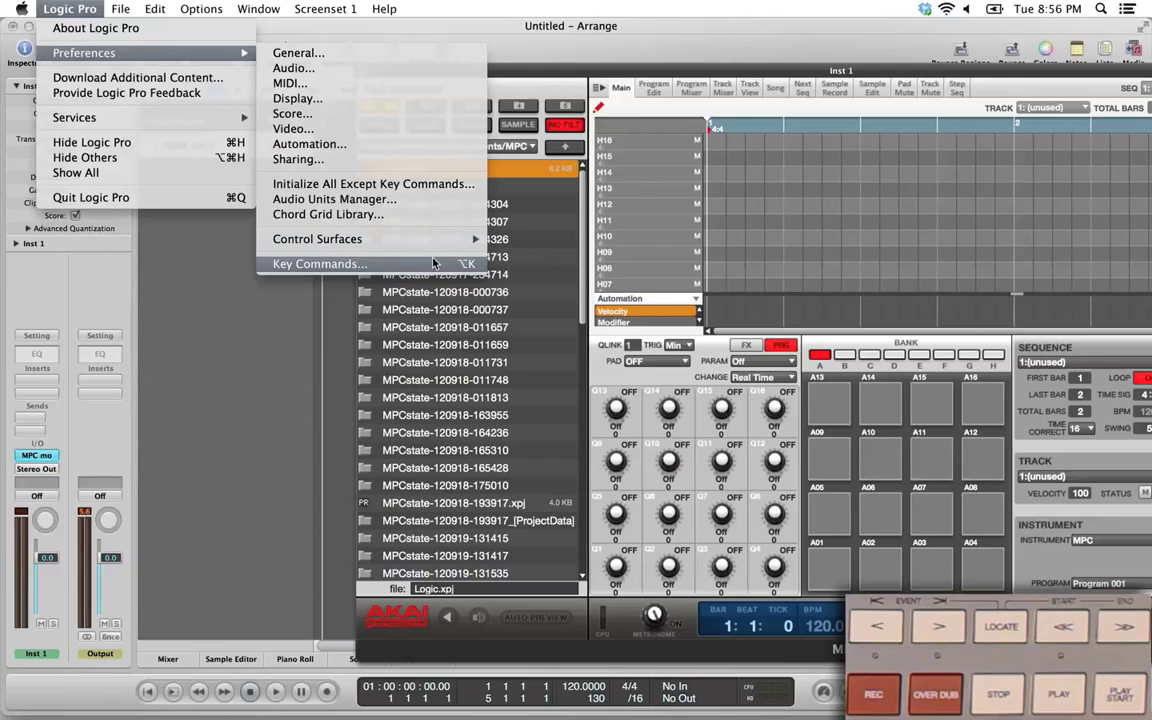
click(315, 264)
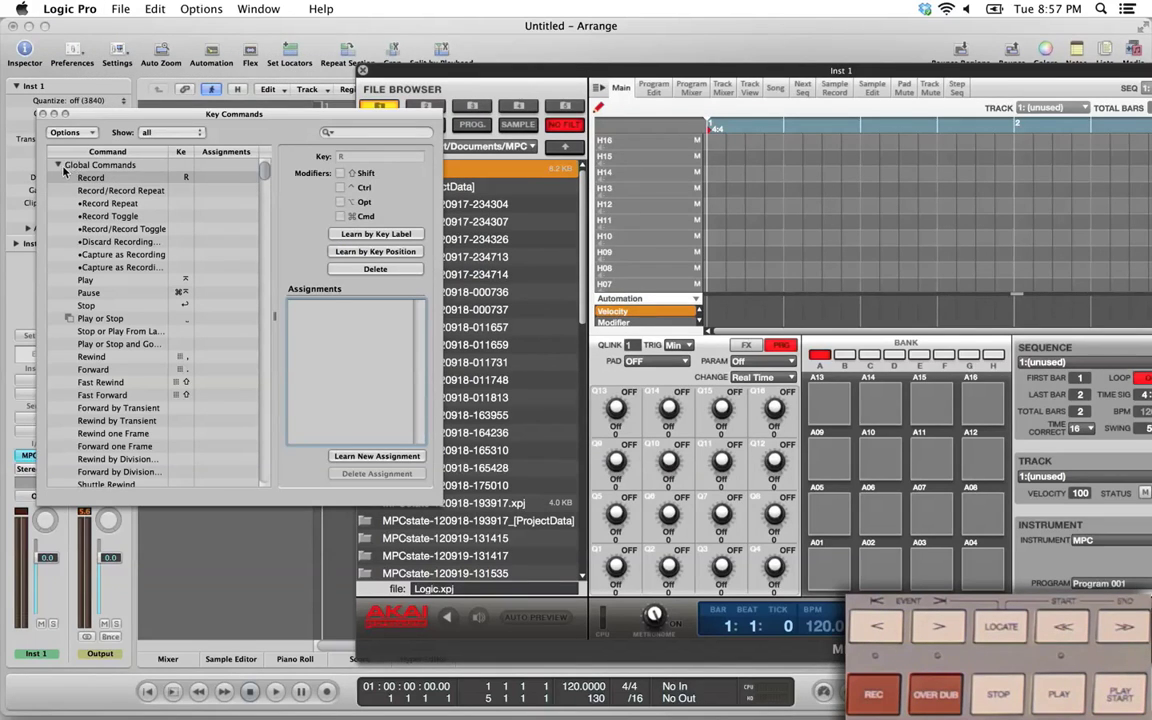
click(57, 166)
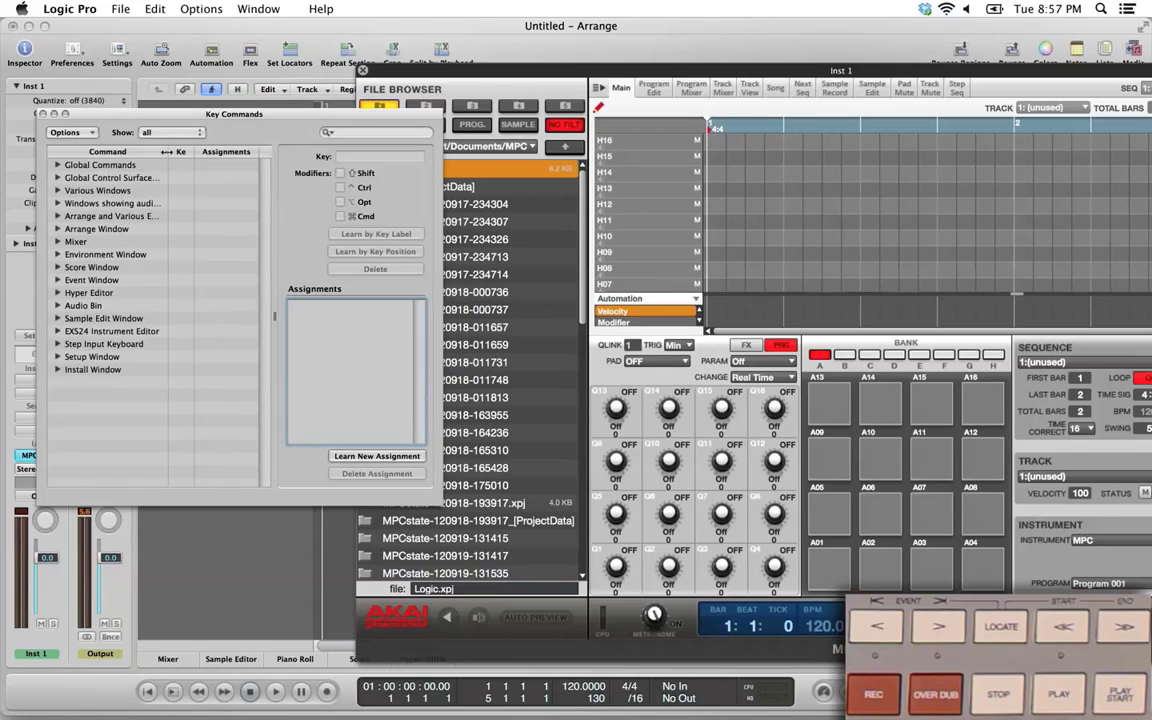
mouse_move(167, 151)
mouse_down()
mouse_move(141, 152)
mouse_move(166, 153)
mouse_up()
click(57, 165)
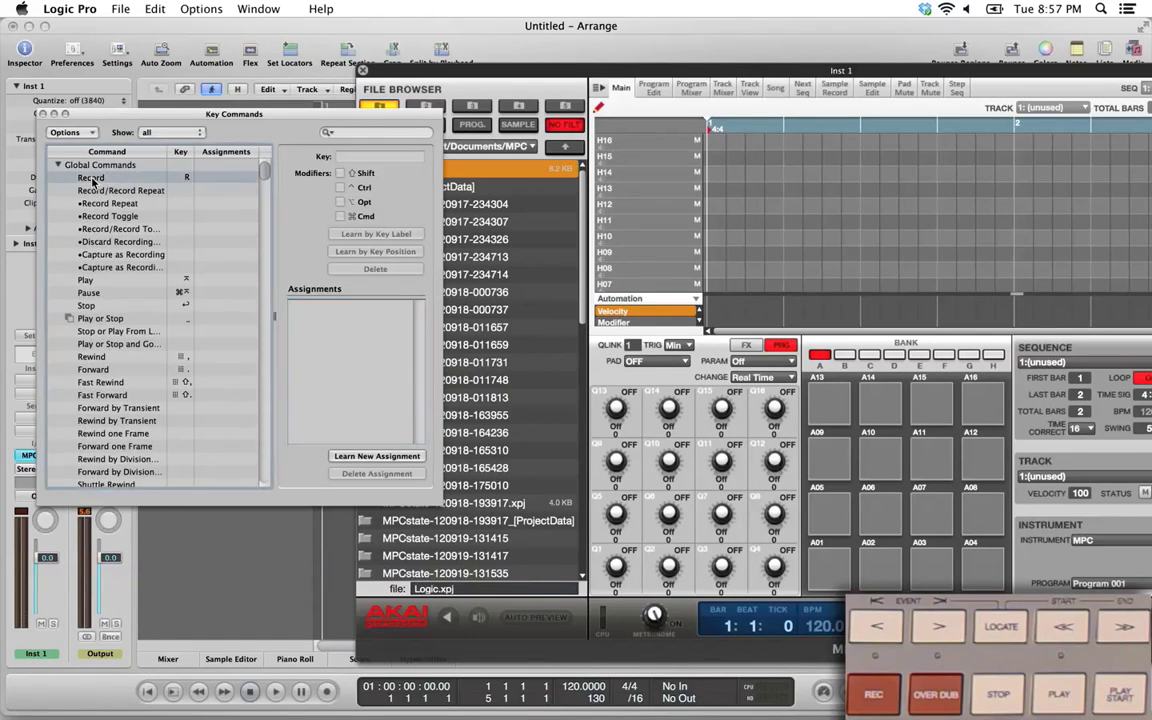
Check the Record, Play, Stop, Rewind and Forward commands, ending with Record selected.
click(92, 179)
click(91, 285)
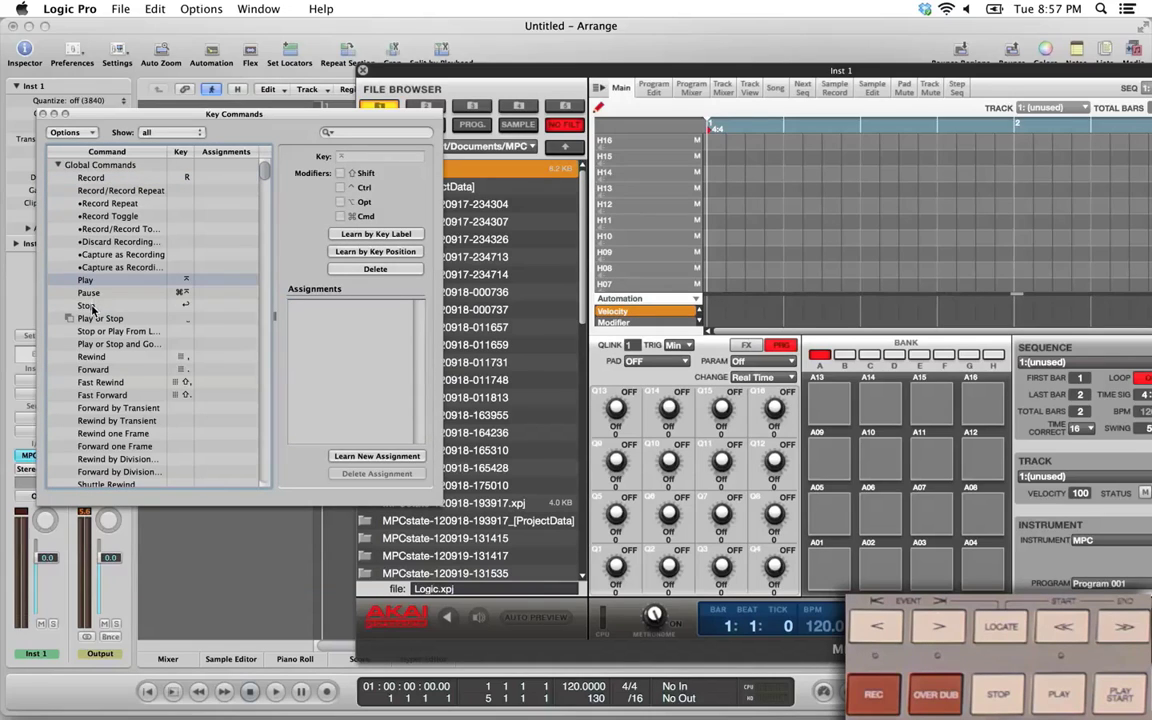
click(92, 308)
click(92, 356)
click(92, 369)
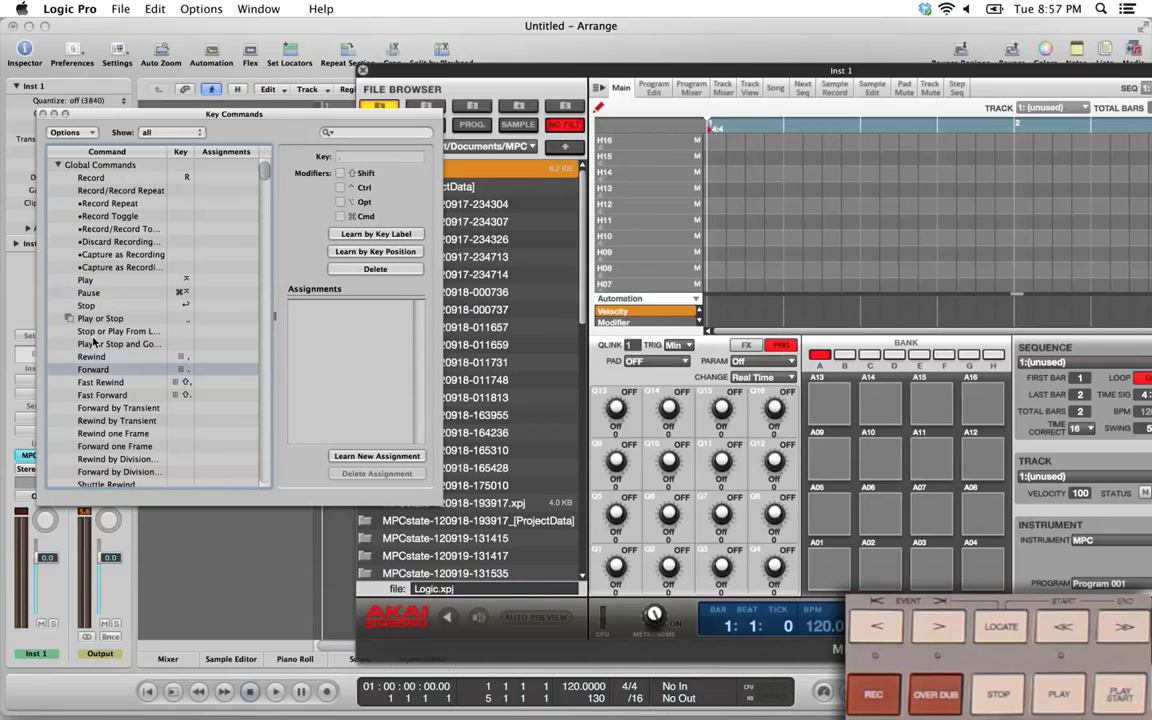
click(88, 177)
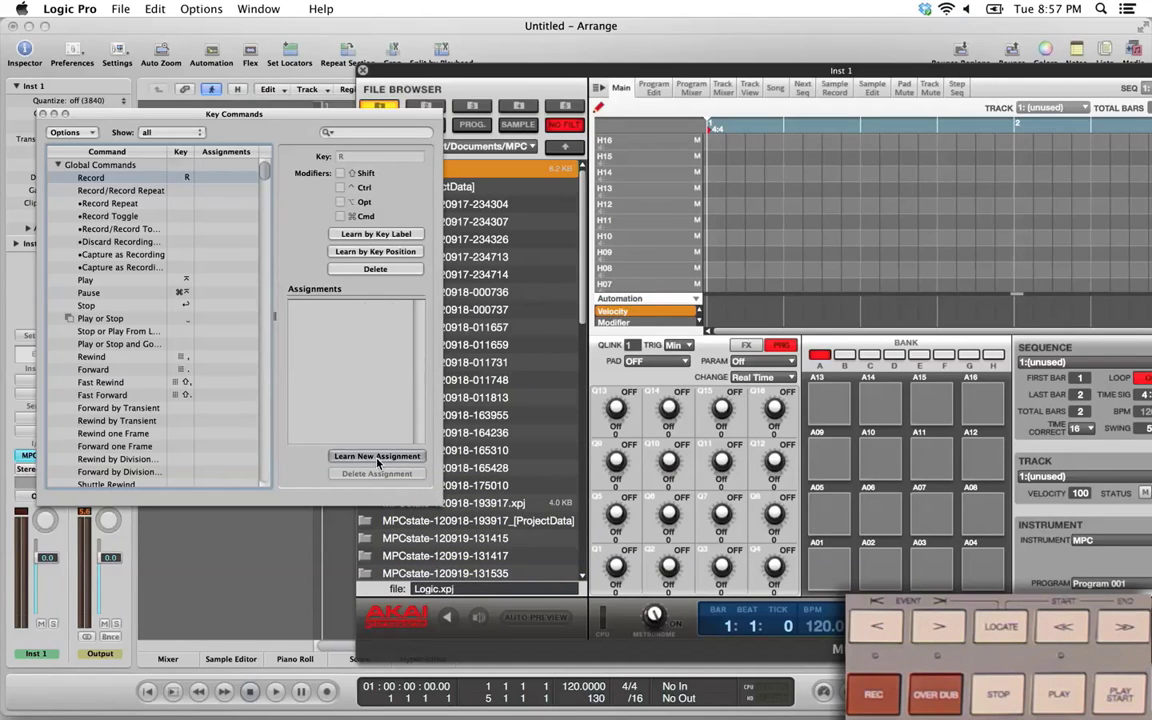
Learn MPC hardware buttons for Record, Stop, Play, Rewind and Forward, with Forward set to B0 74.
click(377, 456)
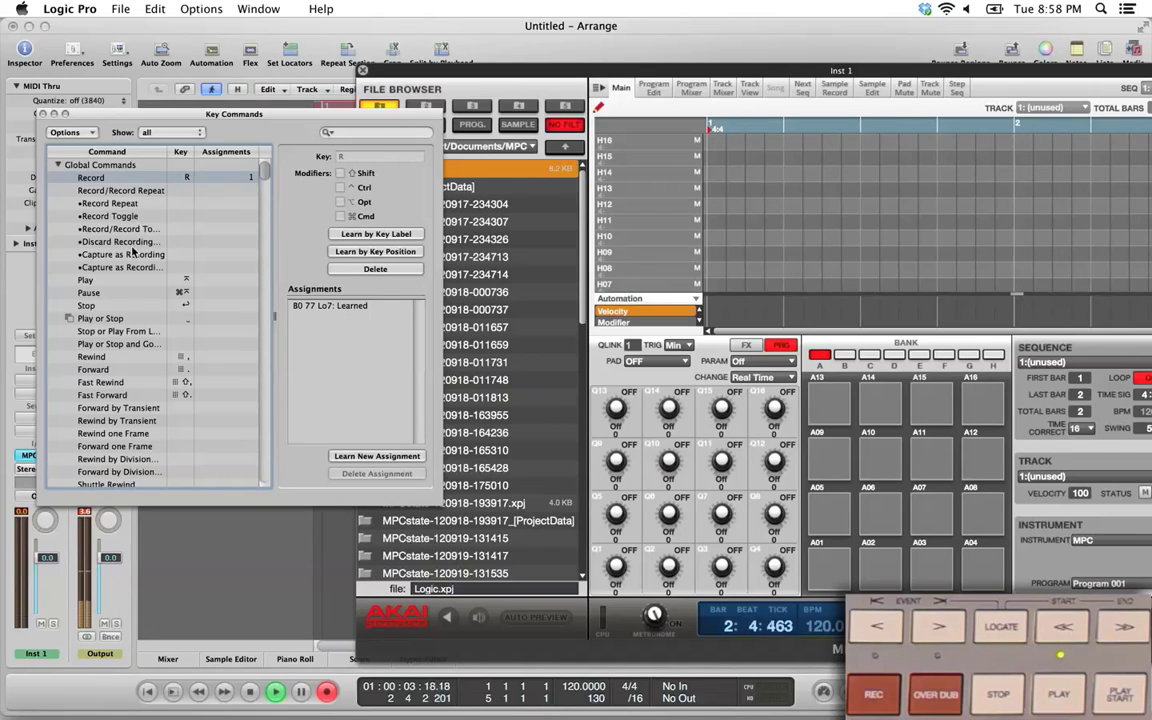
click(95, 306)
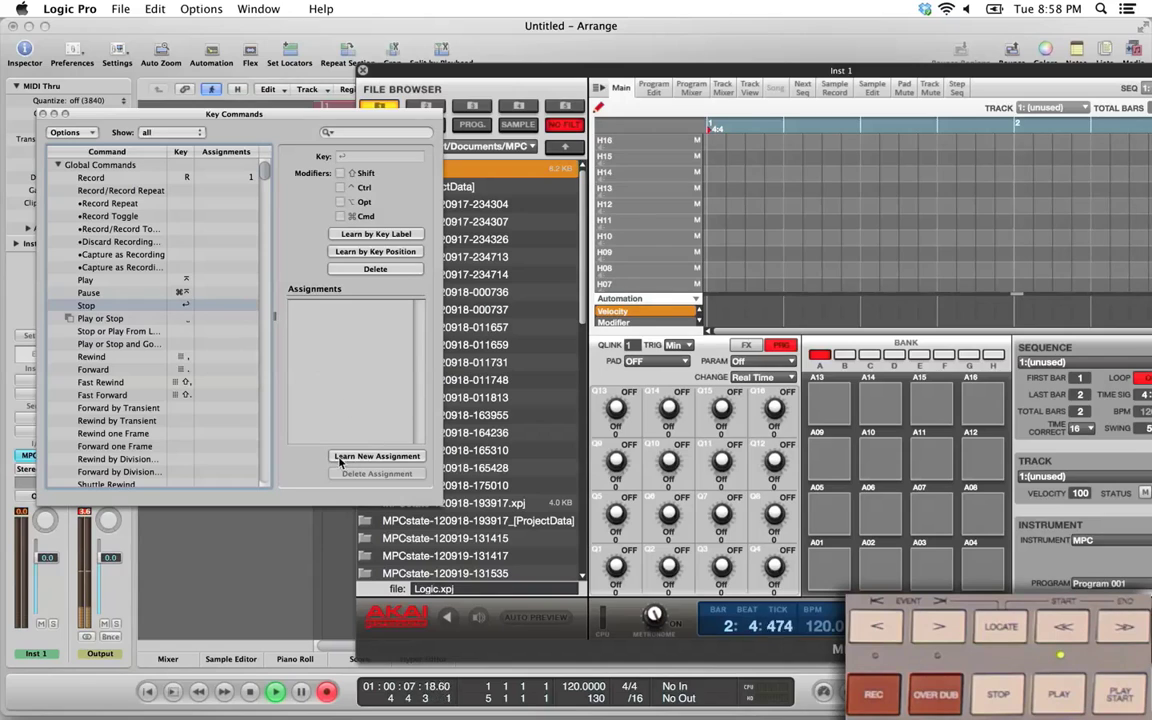
click(376, 457)
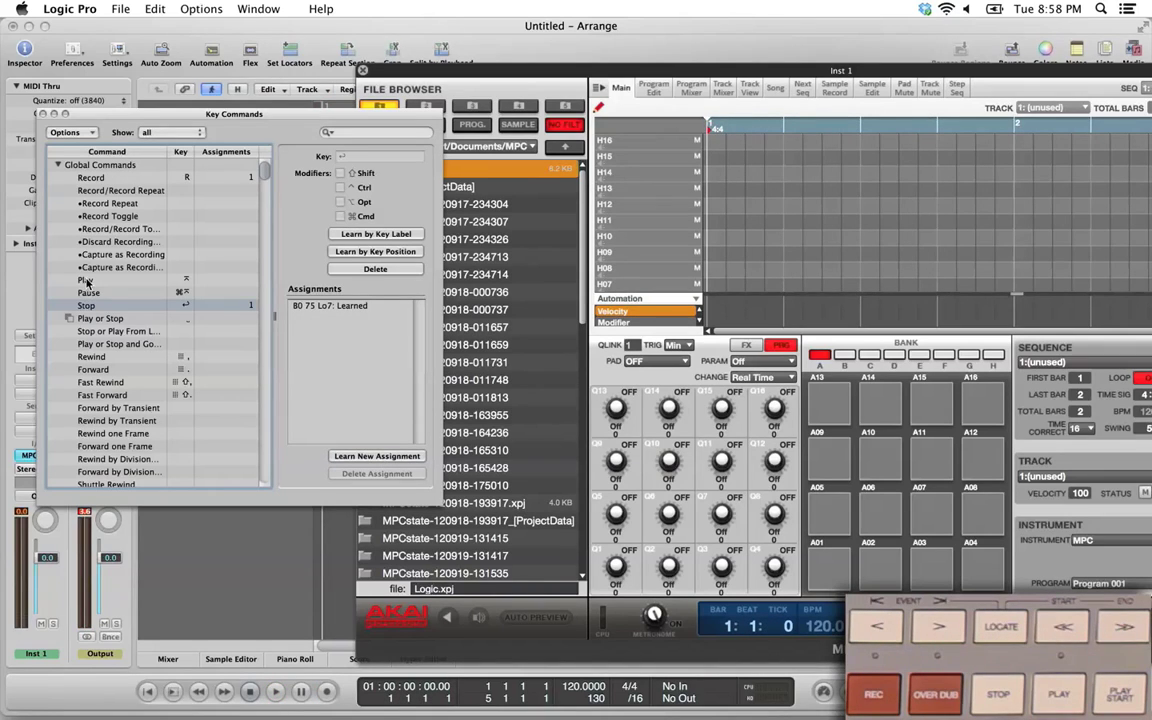
click(87, 281)
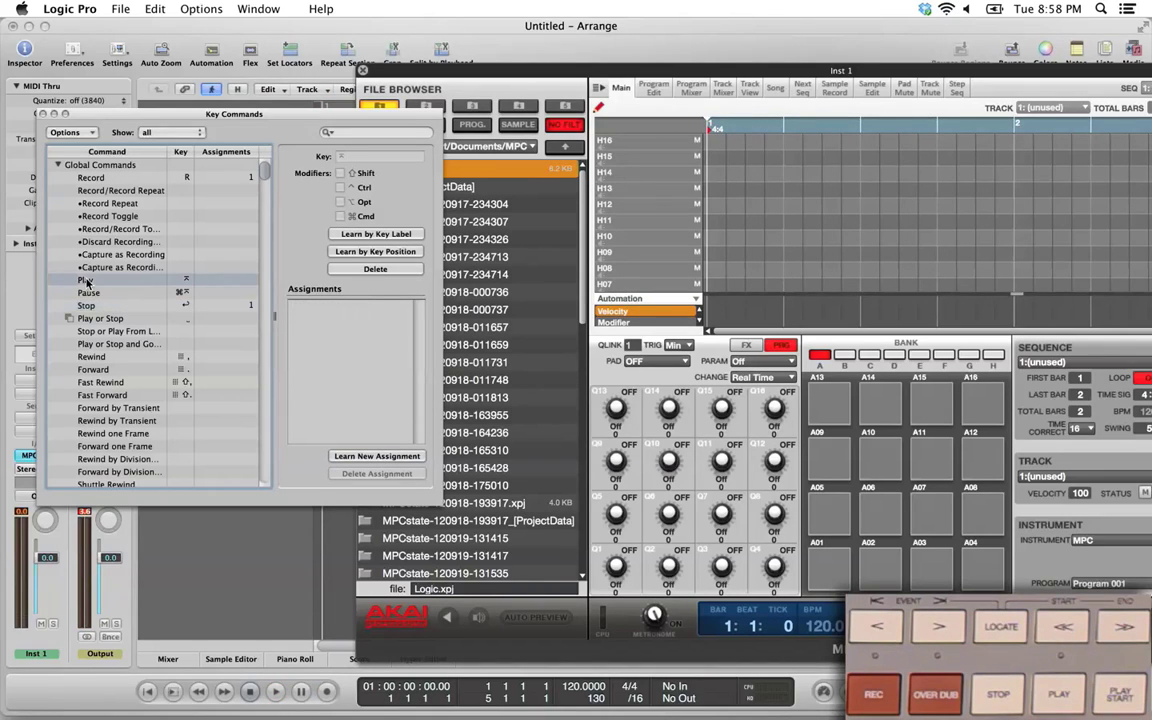
click(346, 459)
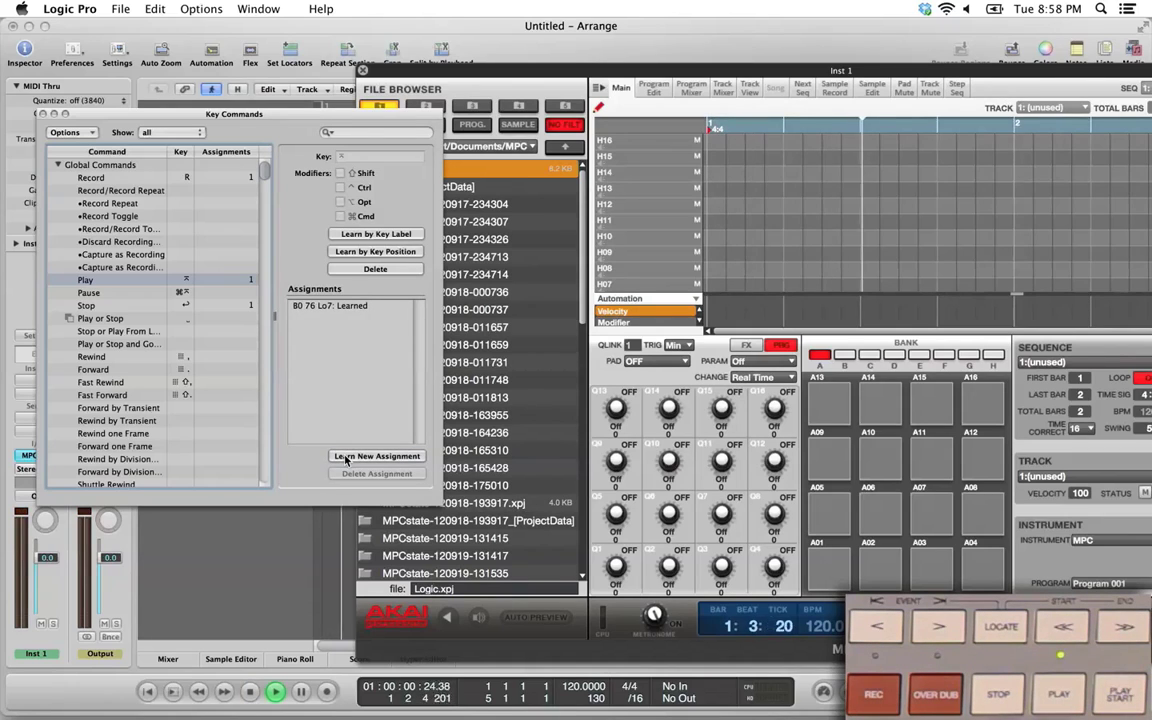
click(92, 359)
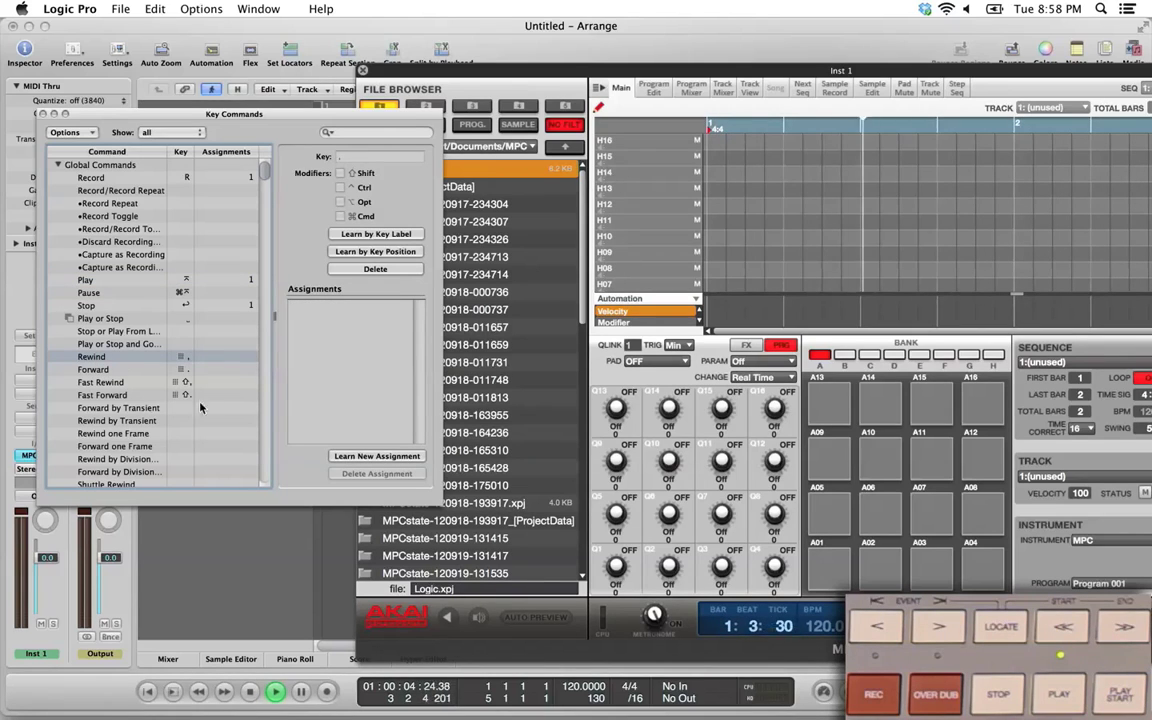
click(356, 455)
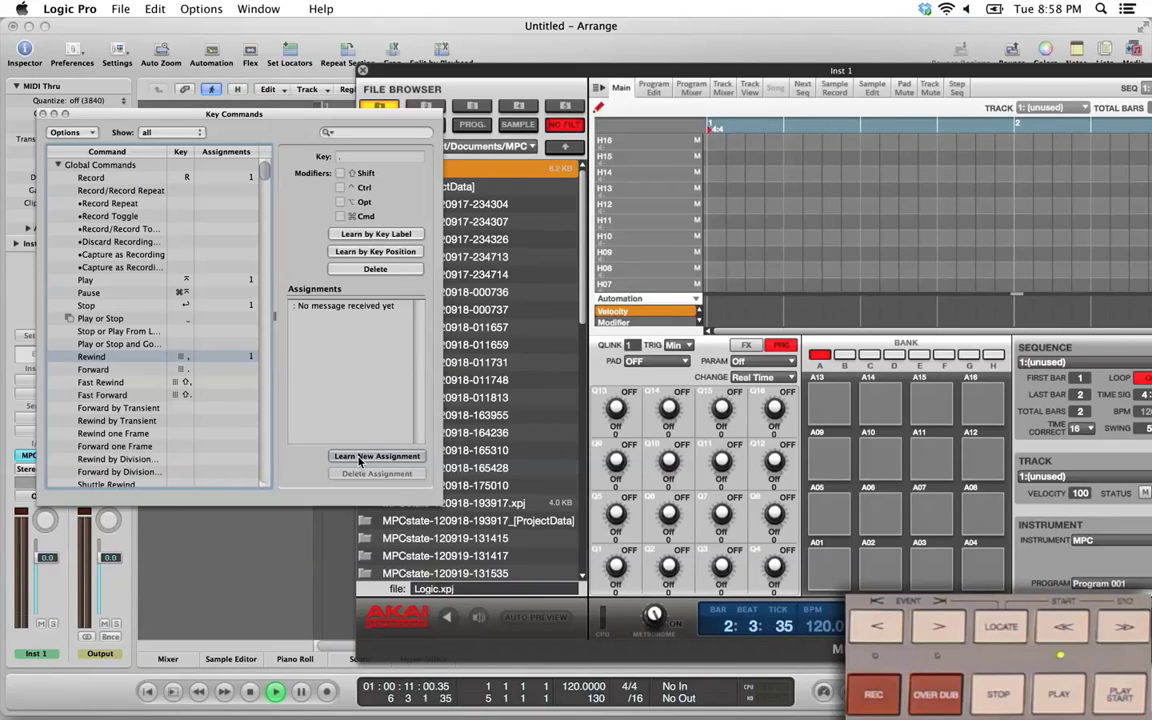
click(97, 371)
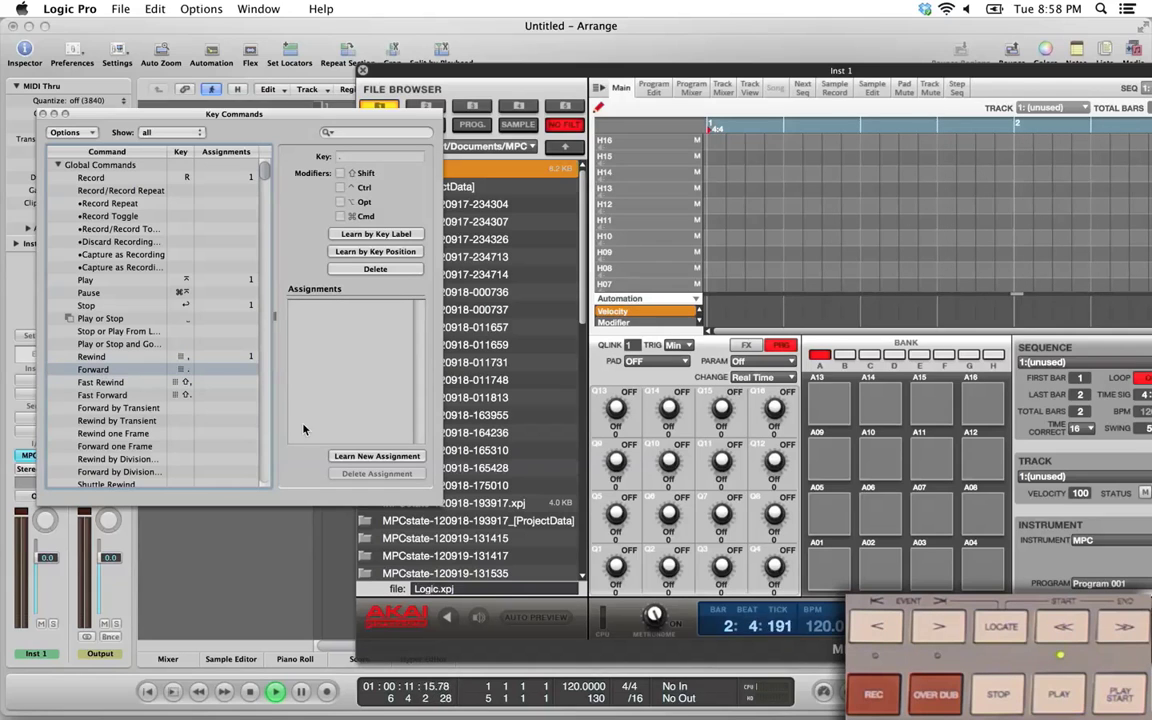
click(343, 457)
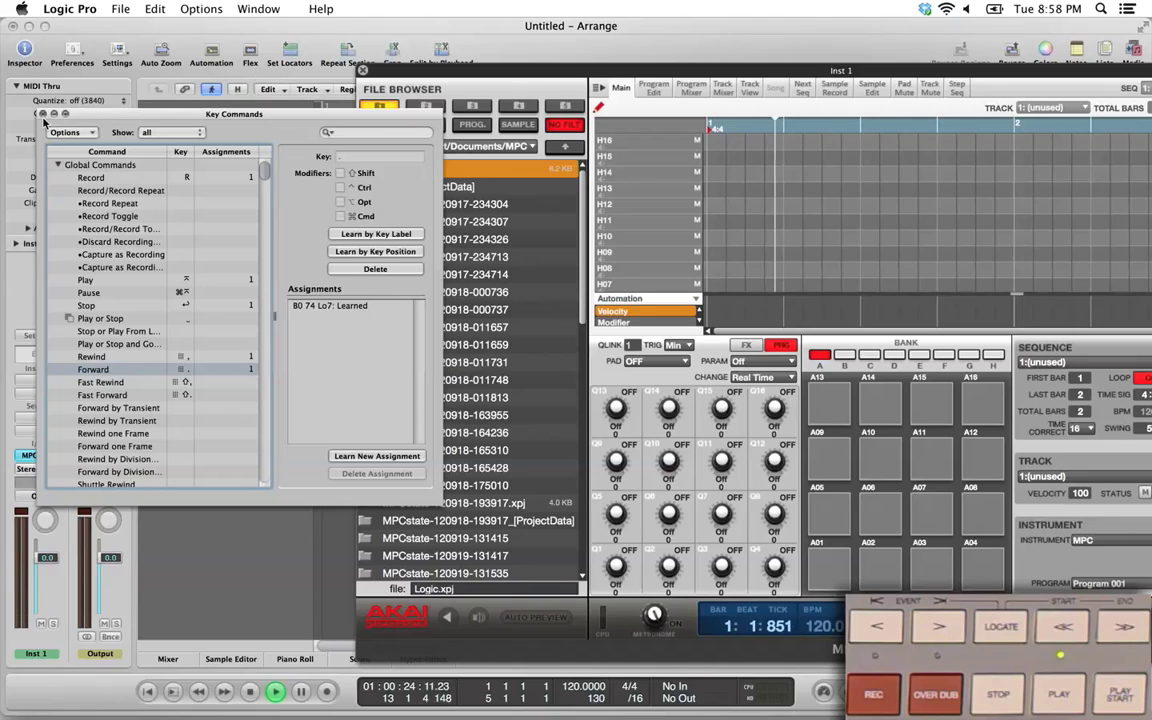
Close the Key Commands window and stop playback to return to the project start.
click(38, 113)
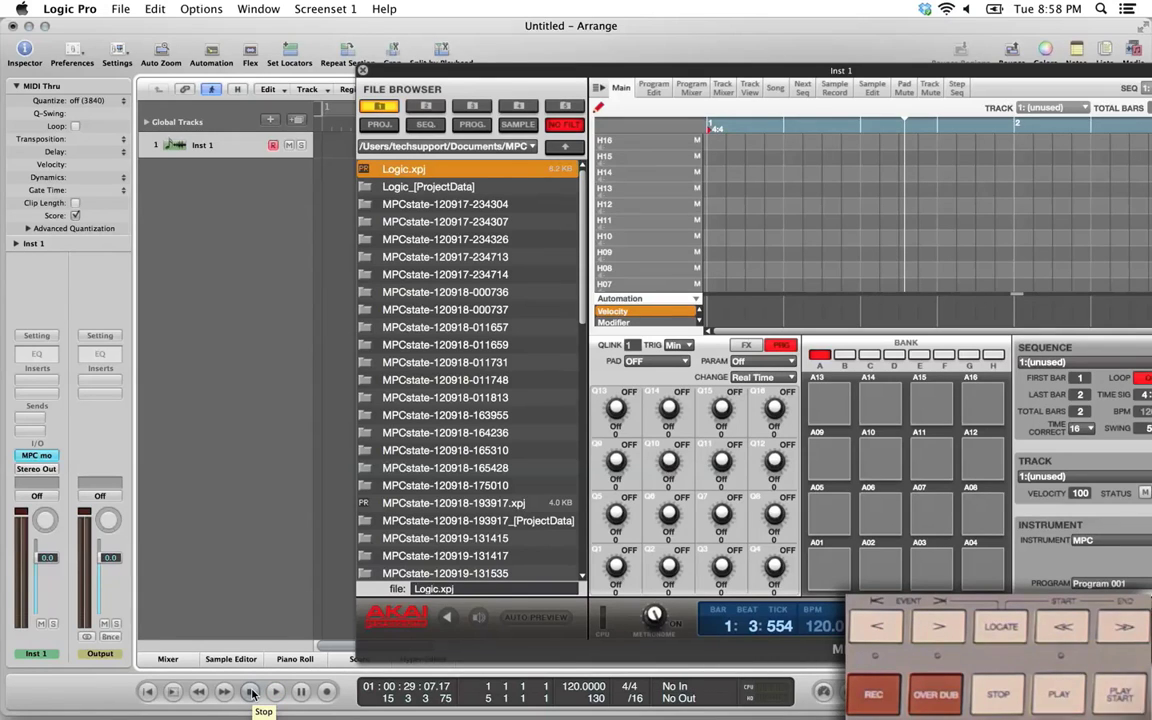
click(252, 694)
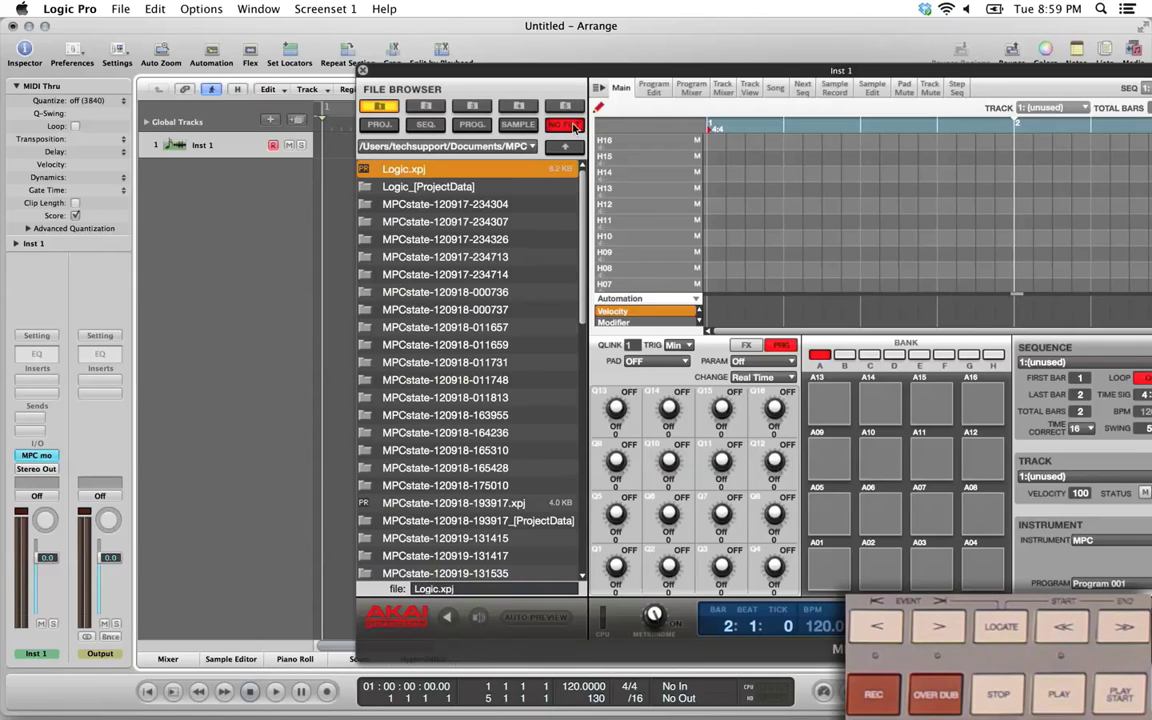
Change the MPC Preferences' Hardware Transport option on the Other page from DAW to Plugin.
click(599, 91)
mouse_move(540, 112)
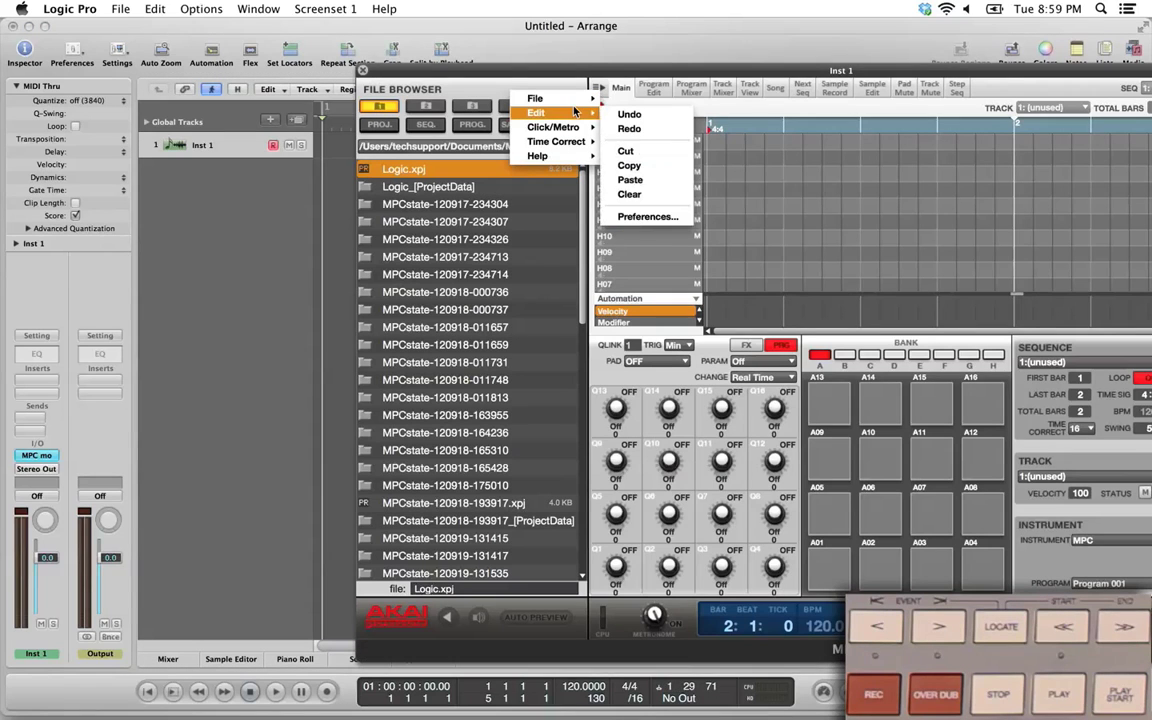
click(647, 216)
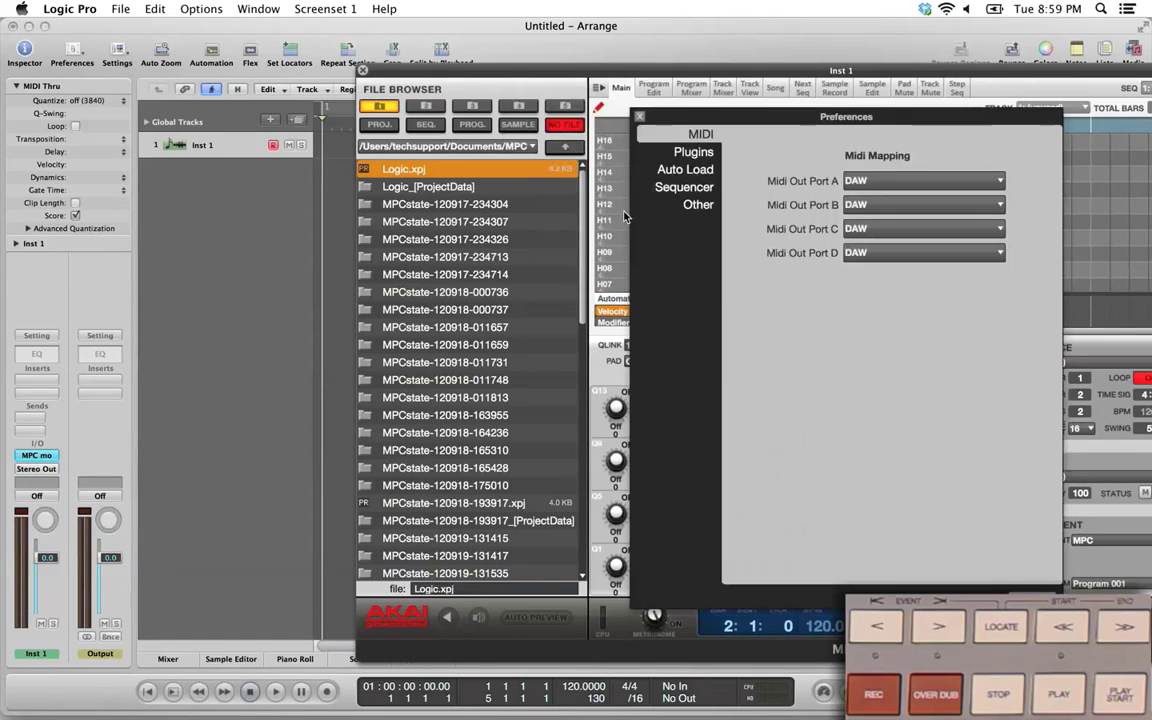
click(705, 207)
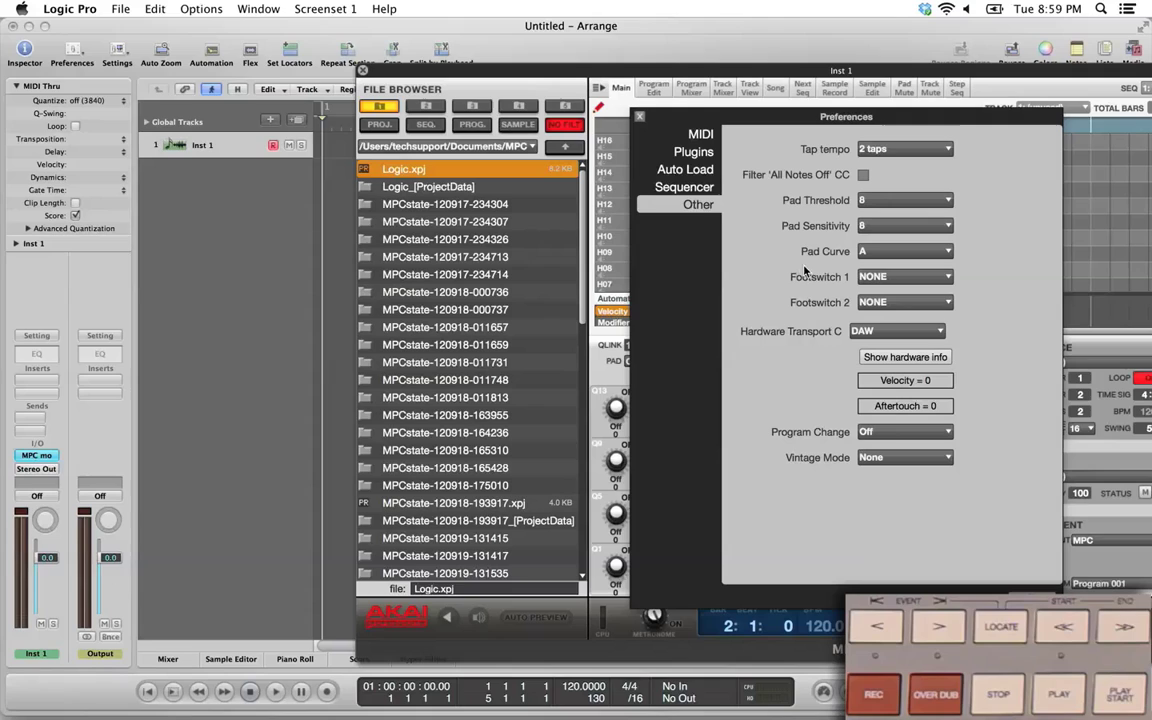
click(862, 334)
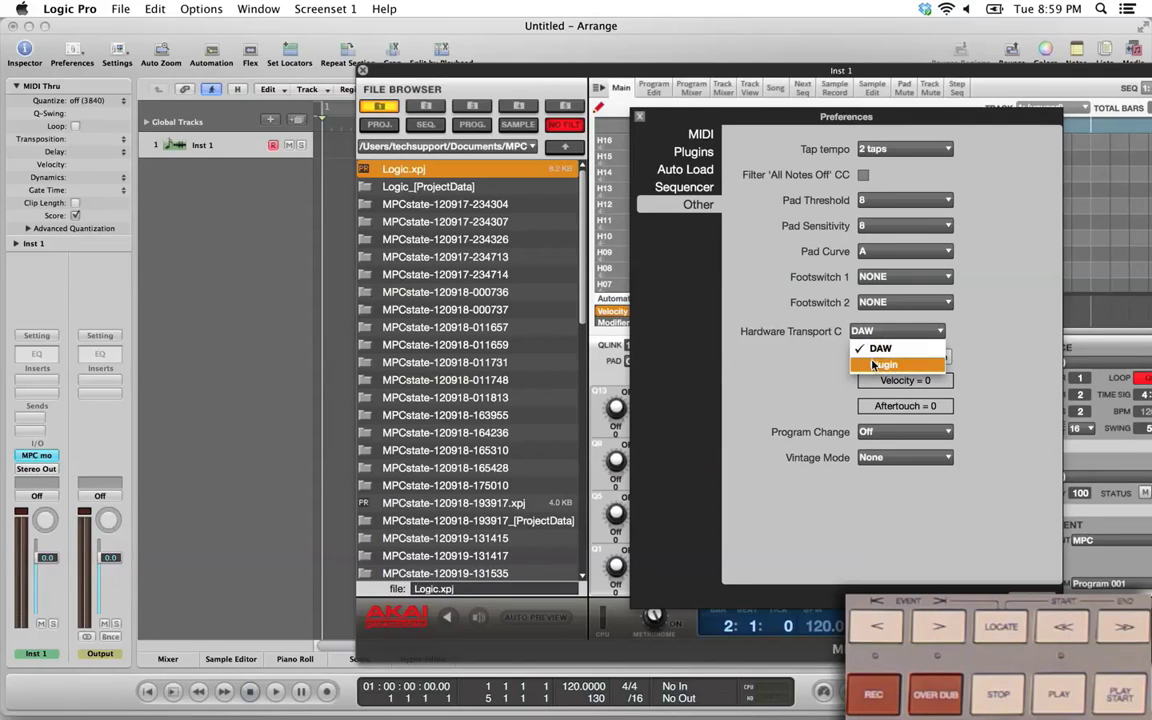
click(873, 365)
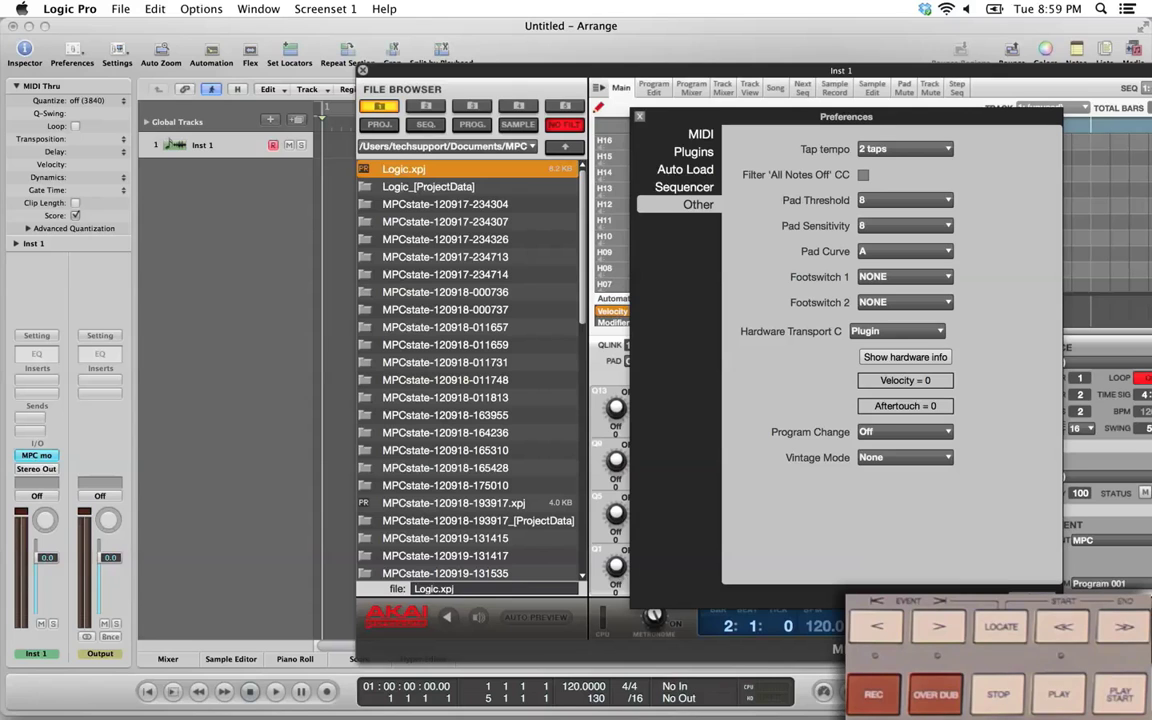
click(639, 116)
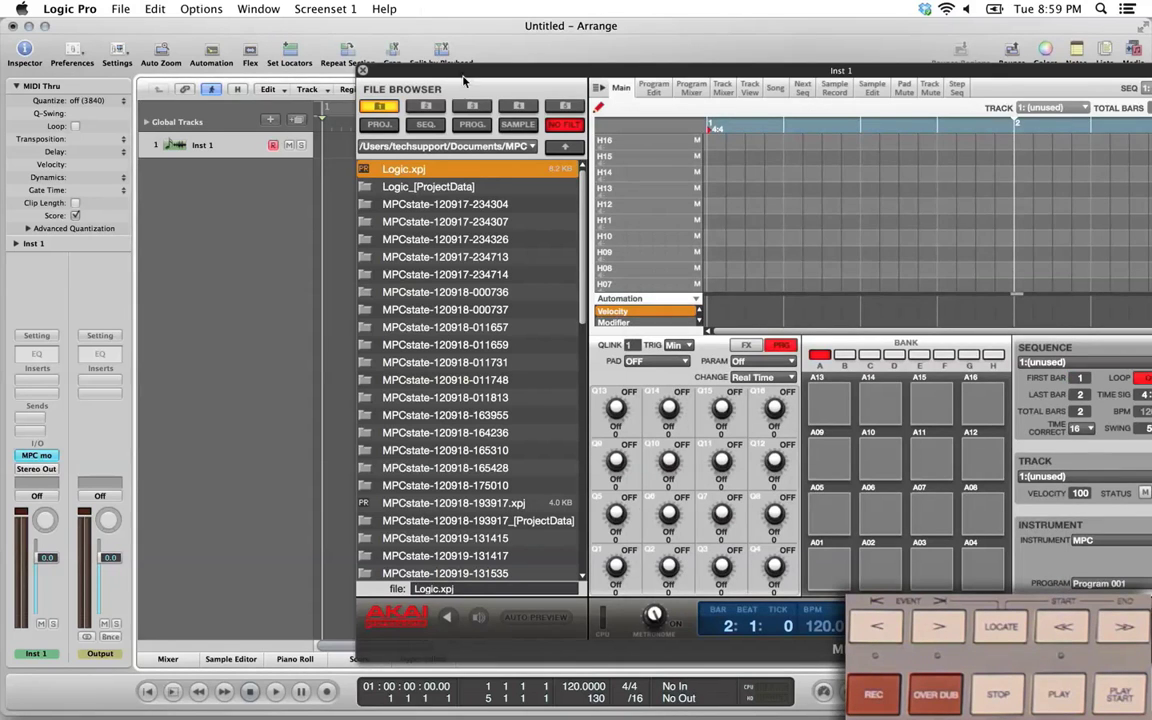
Shift the MPC window slightly left and bring up Logic's File menu.
drag(397, 73, 375, 77)
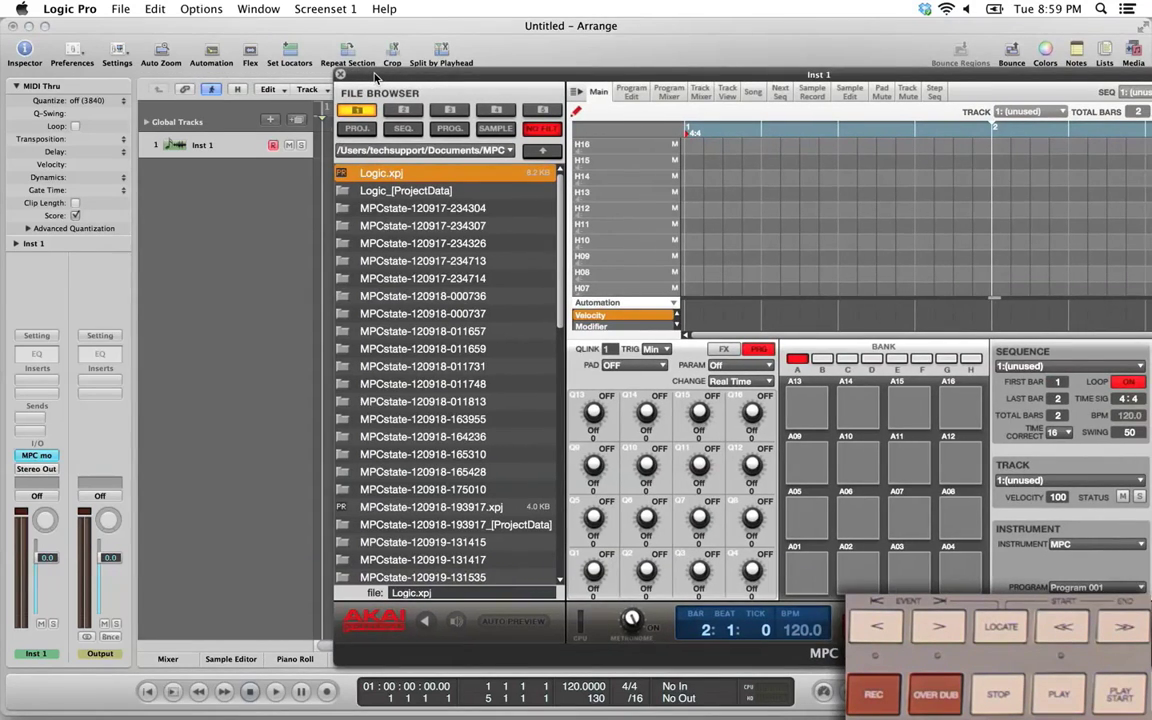
click(120, 9)
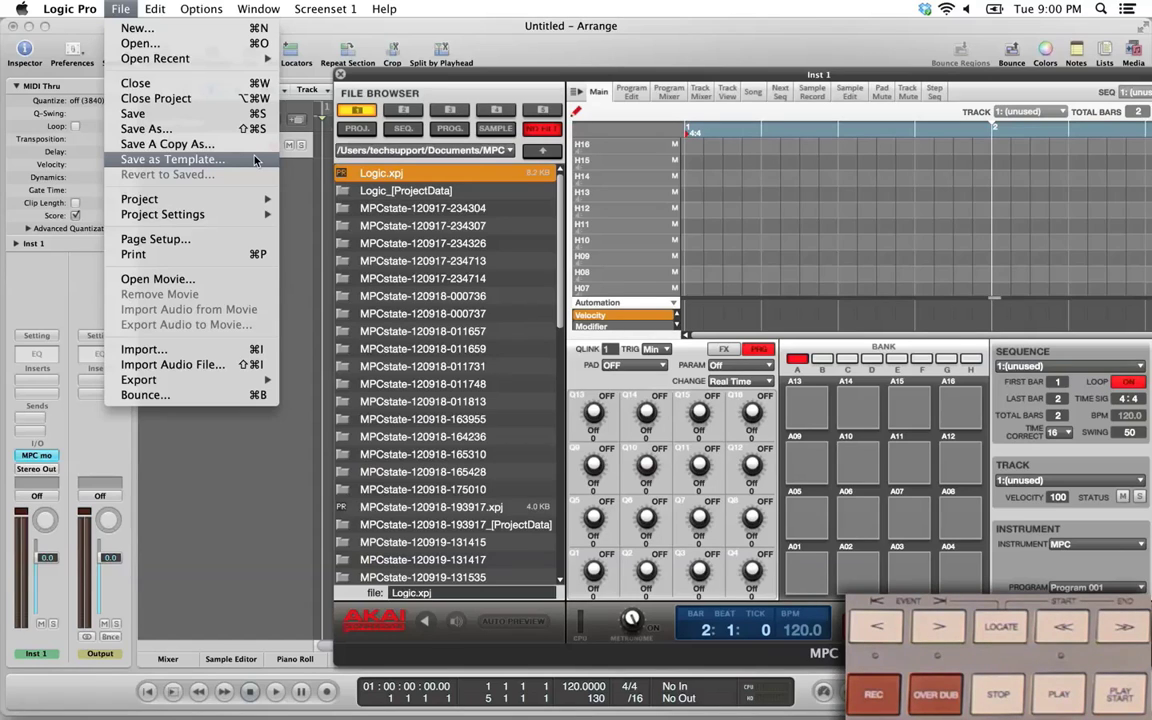
click(255, 160)
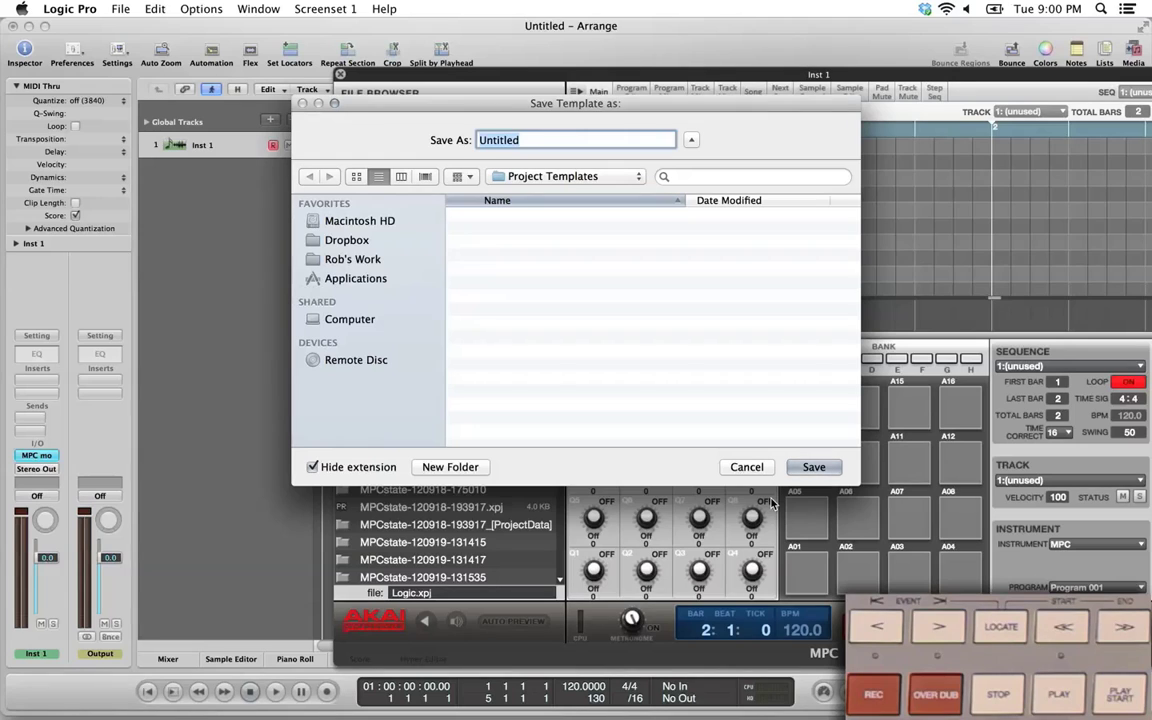
click(752, 470)
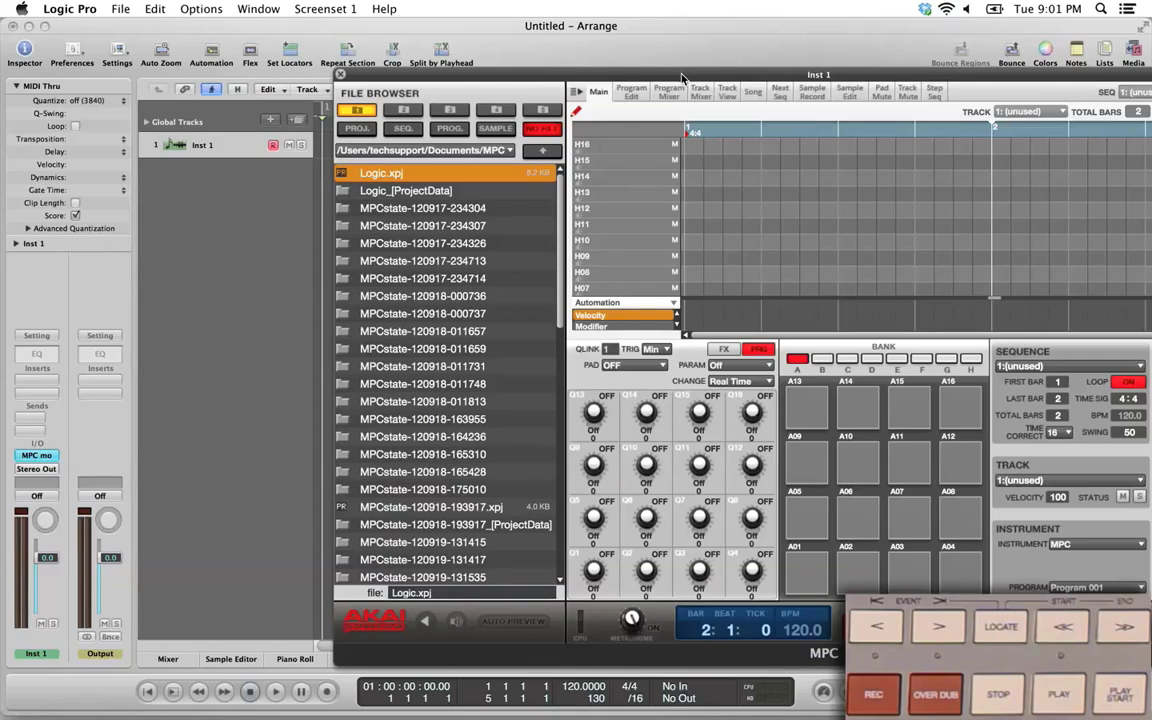
Drag Logic.xpj from the MPC File Browser onto the pads to load sequence RG 1.
drag(683, 78, 485, 68)
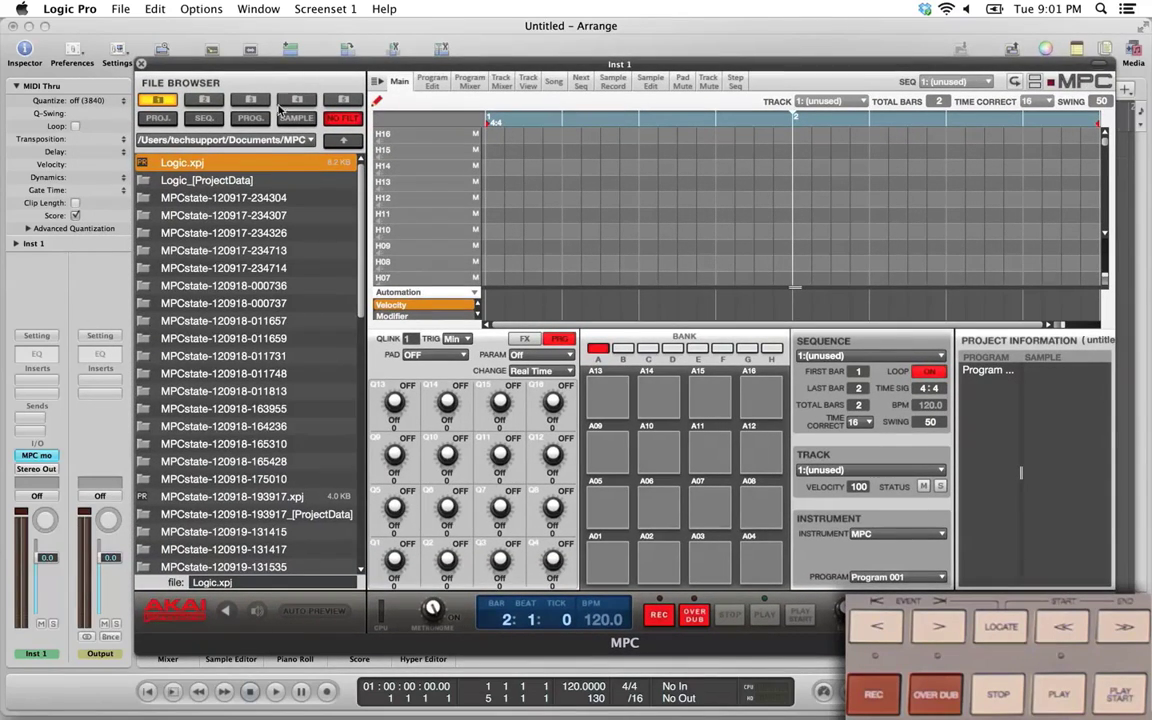
scroll(204, 202, down, 5)
scroll(204, 202, down, 3)
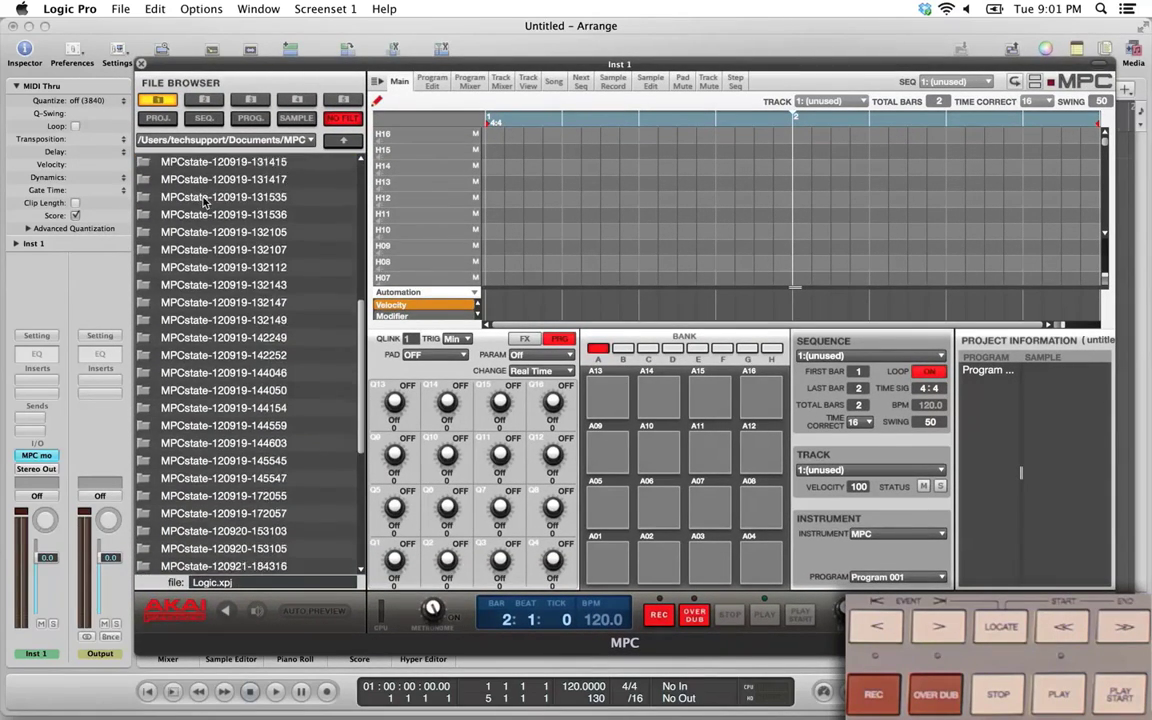
scroll(204, 202, up, 10)
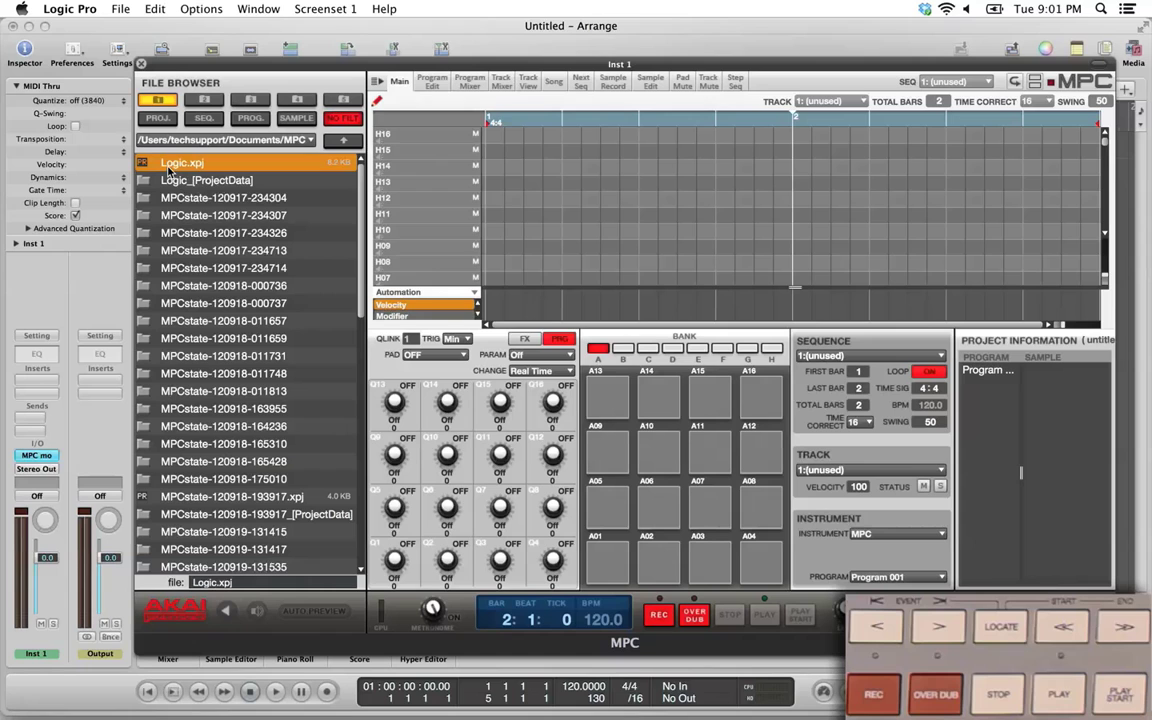
drag(168, 168, 613, 575)
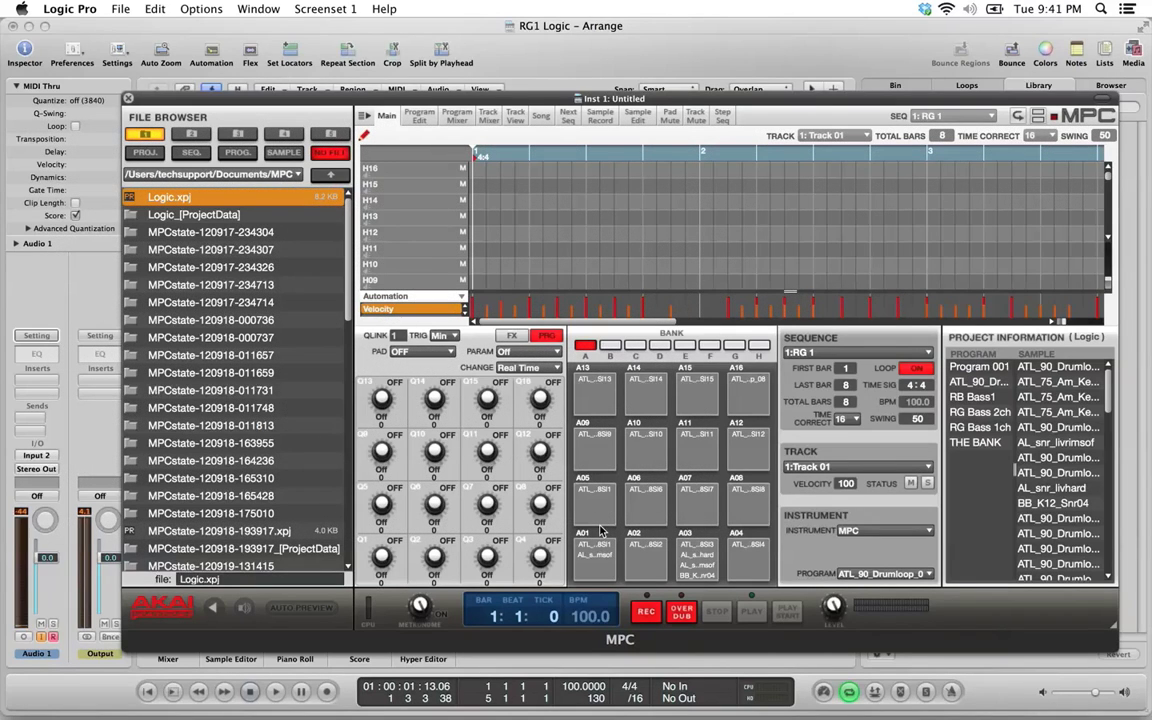
Toggle the MPC plug-in header controls and inspect the Side Chain input list.
click(1104, 100)
click(1104, 100)
click(1104, 100)
click(1104, 100)
click(1104, 100)
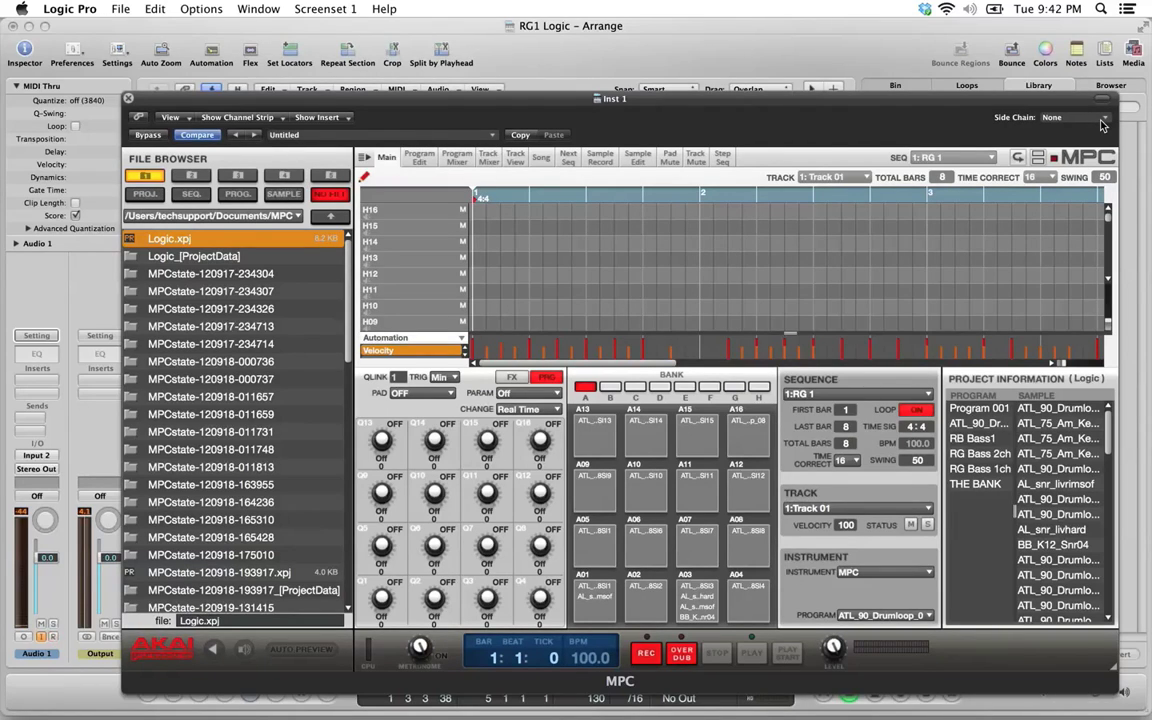
click(1103, 118)
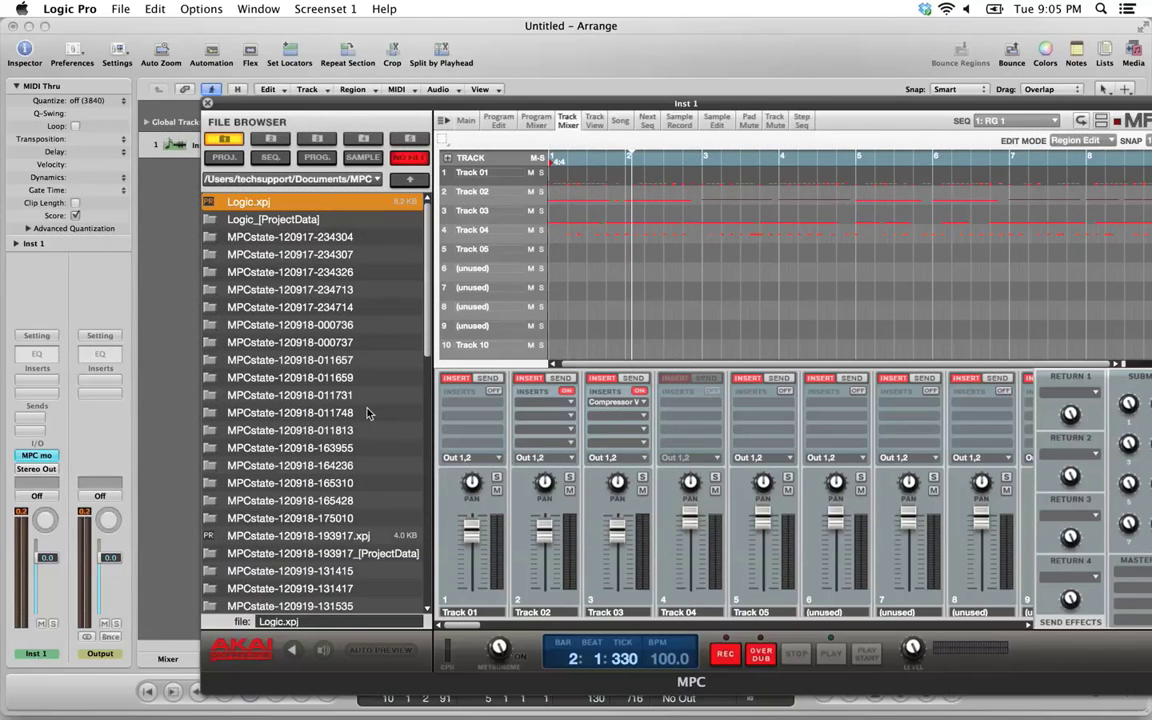
Load AU Instruments > Akai > MPC > Multi Output (8xStereo) on Inst 1.
click(46, 458)
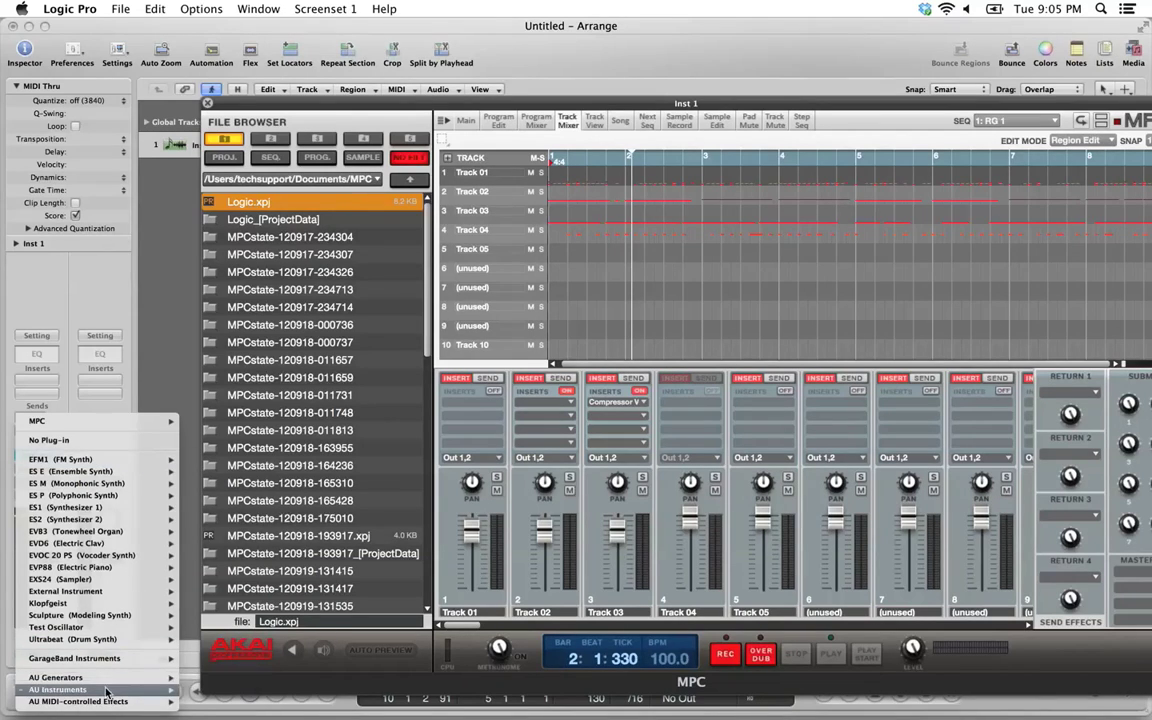
mouse_move(106, 692)
mouse_move(201, 678)
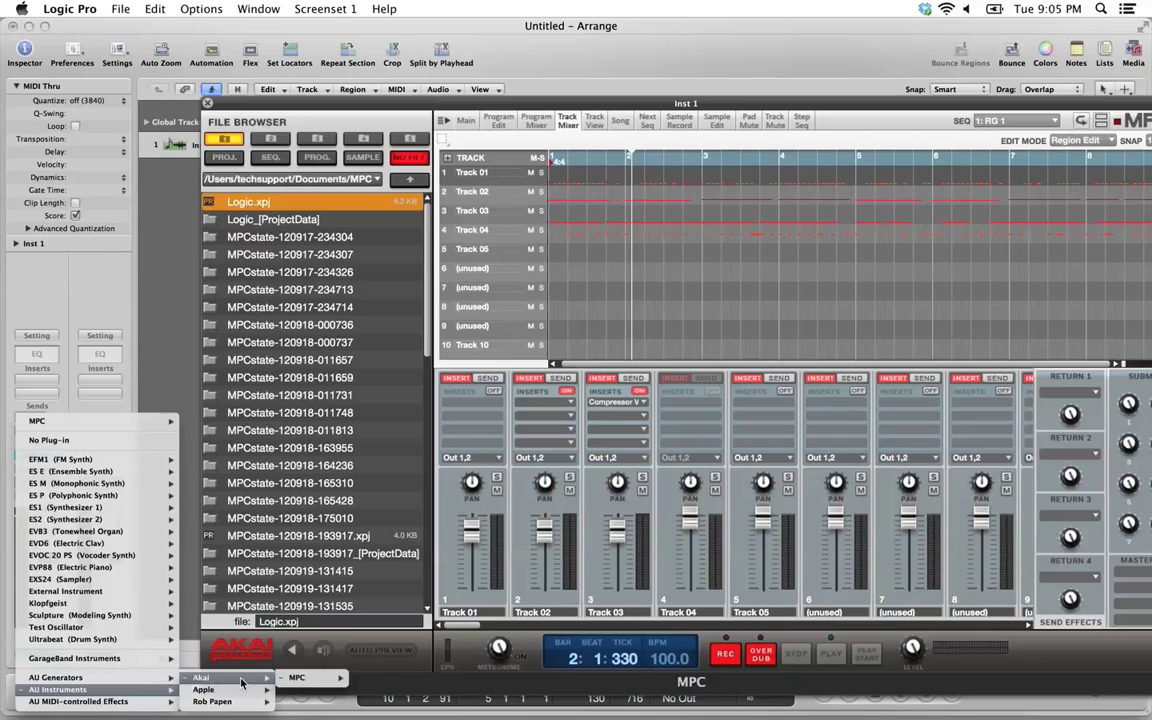
mouse_move(299, 680)
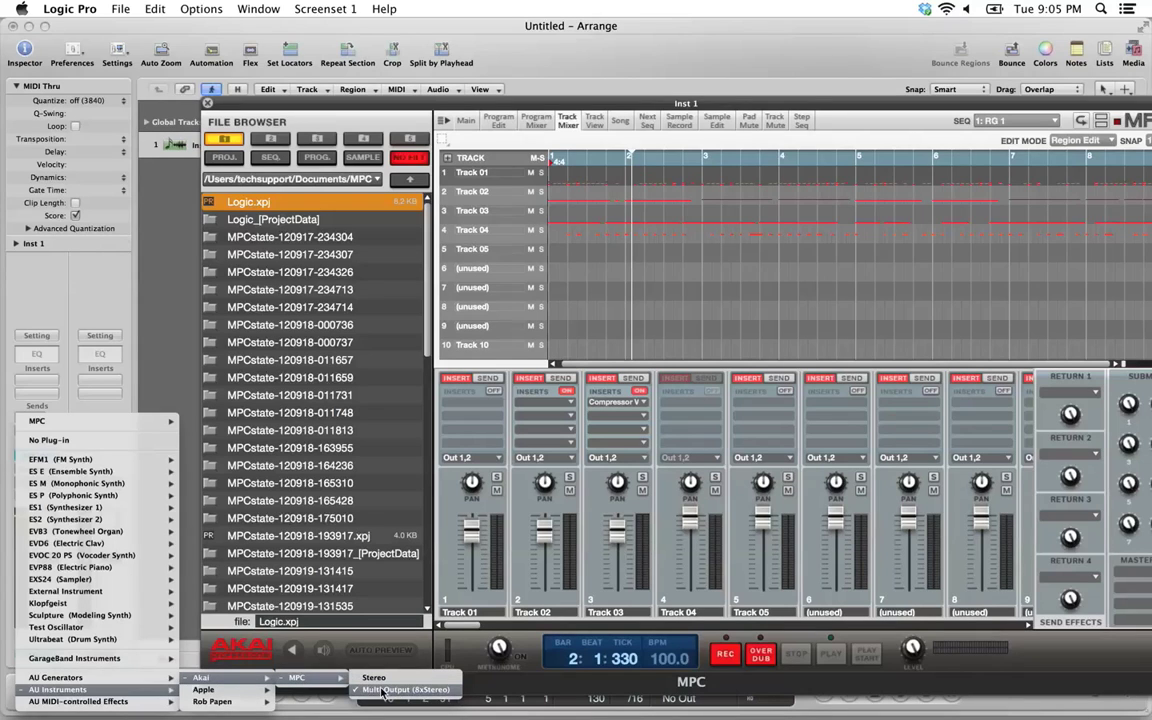
click(670, 133)
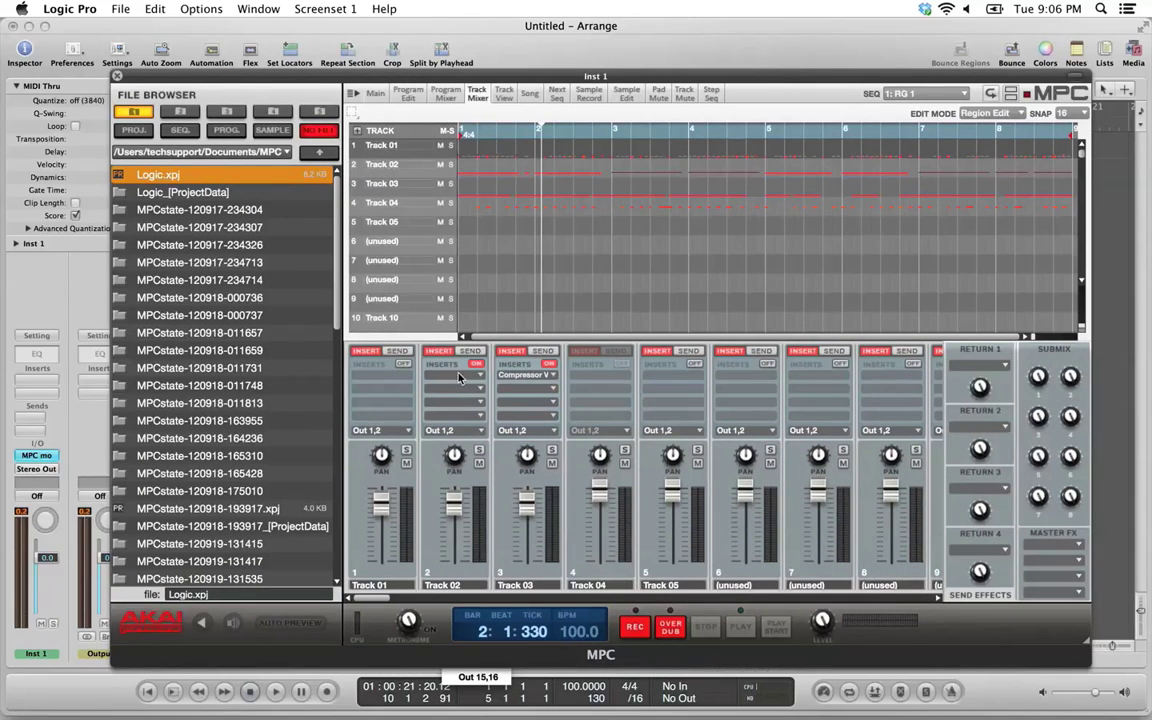
In the MPC Track Mixer, send Track 02 to Out 3,4 and Track 03 to Out 5,6.
click(408, 432)
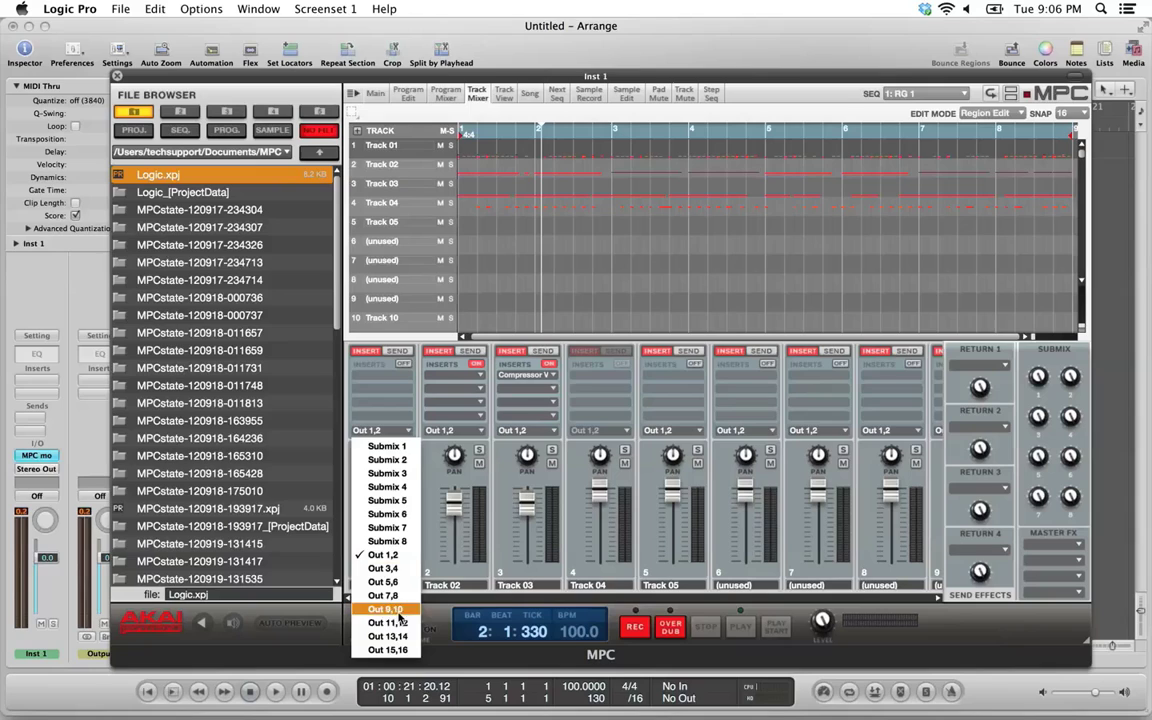
click(366, 71)
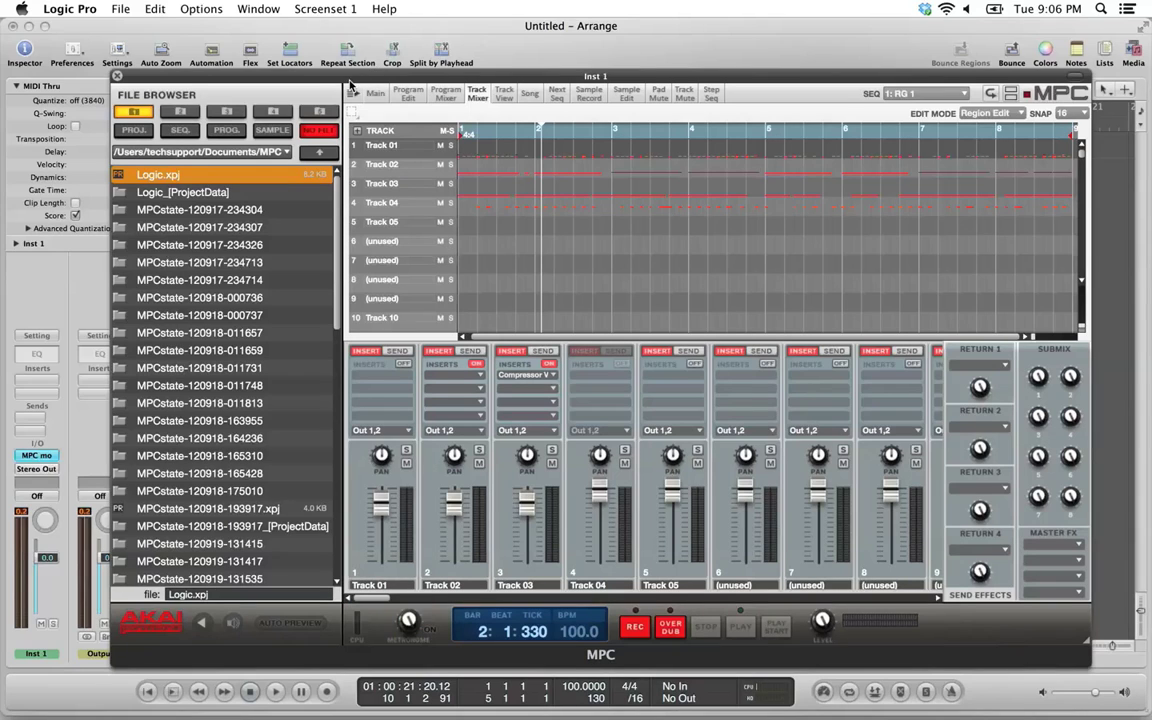
key(Return)
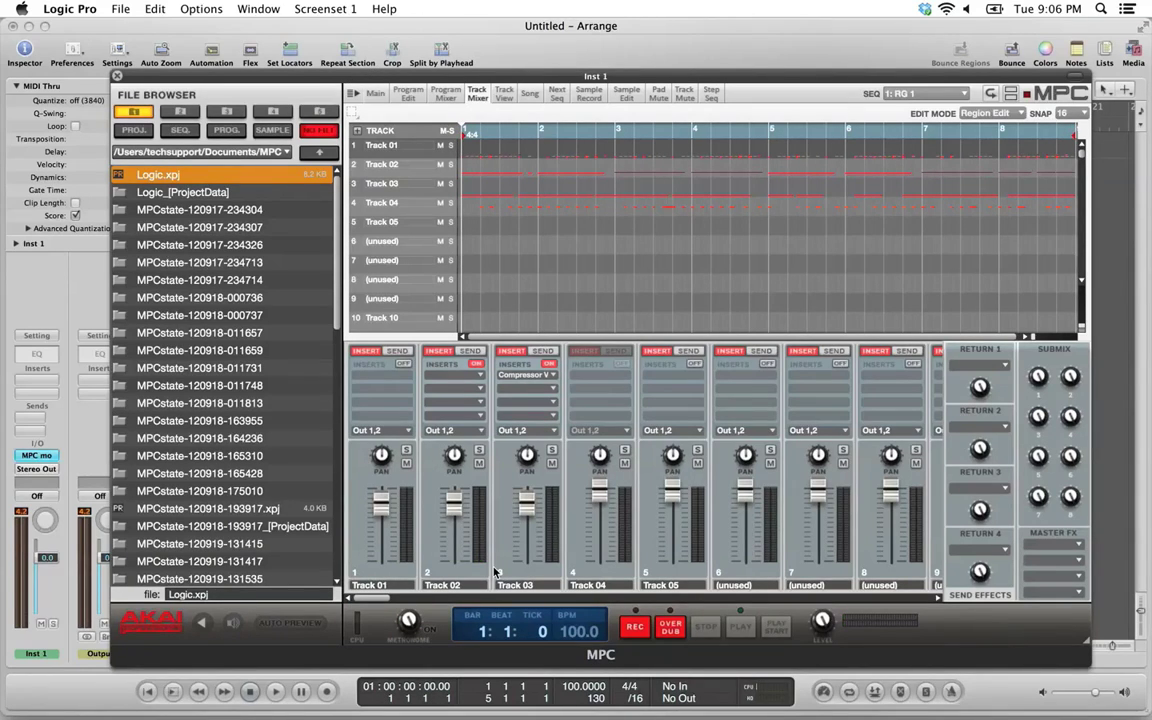
click(441, 430)
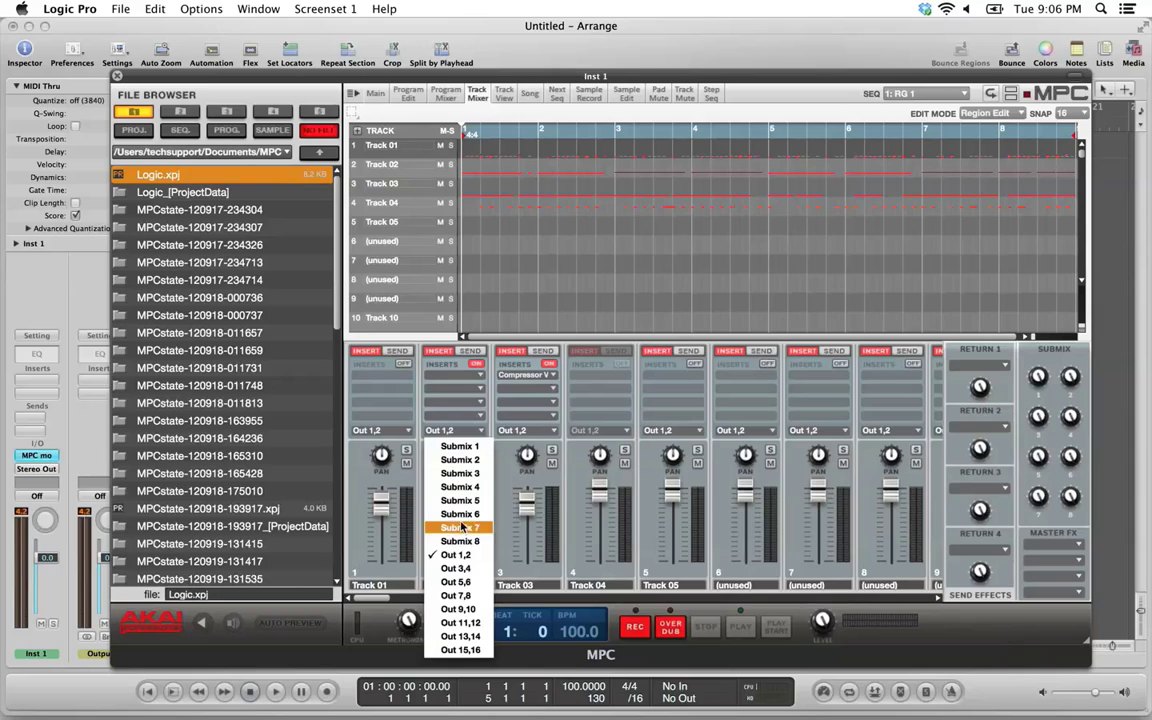
click(455, 568)
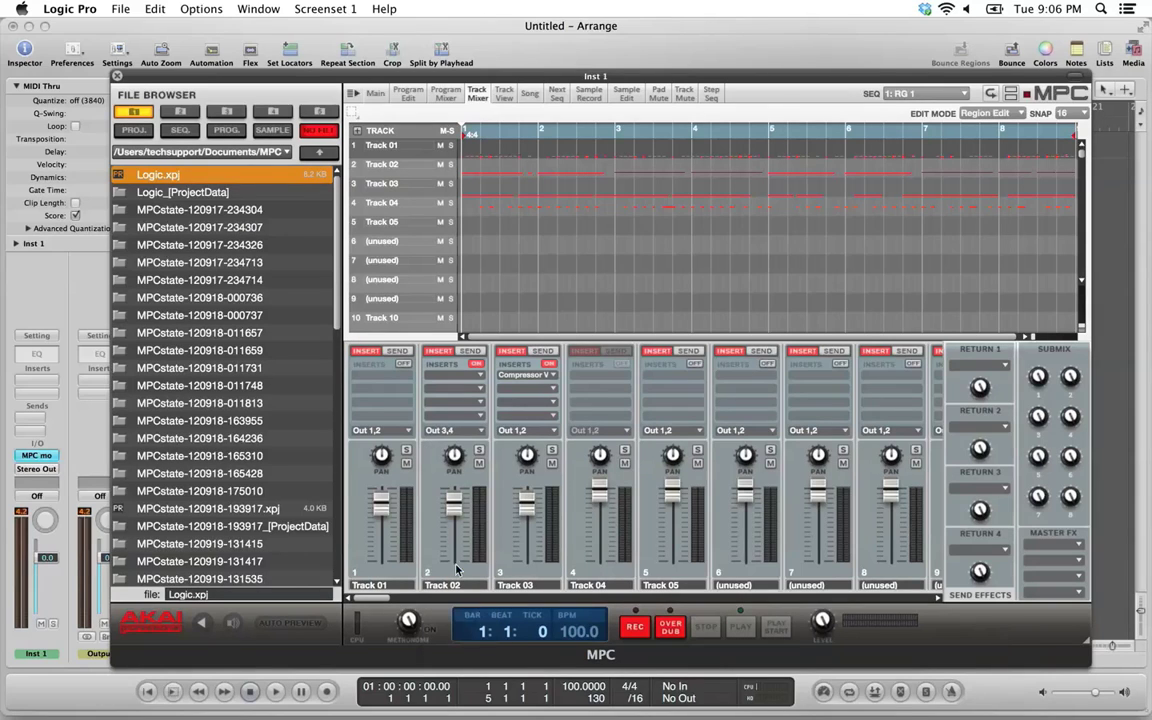
click(535, 431)
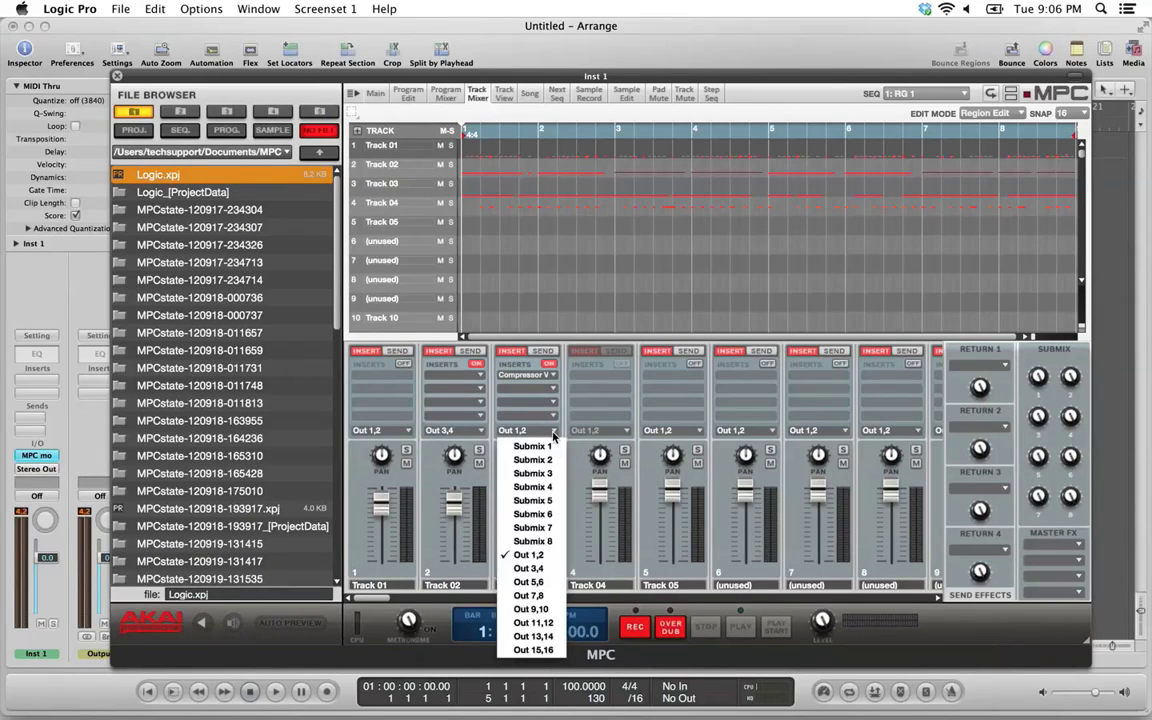
click(546, 581)
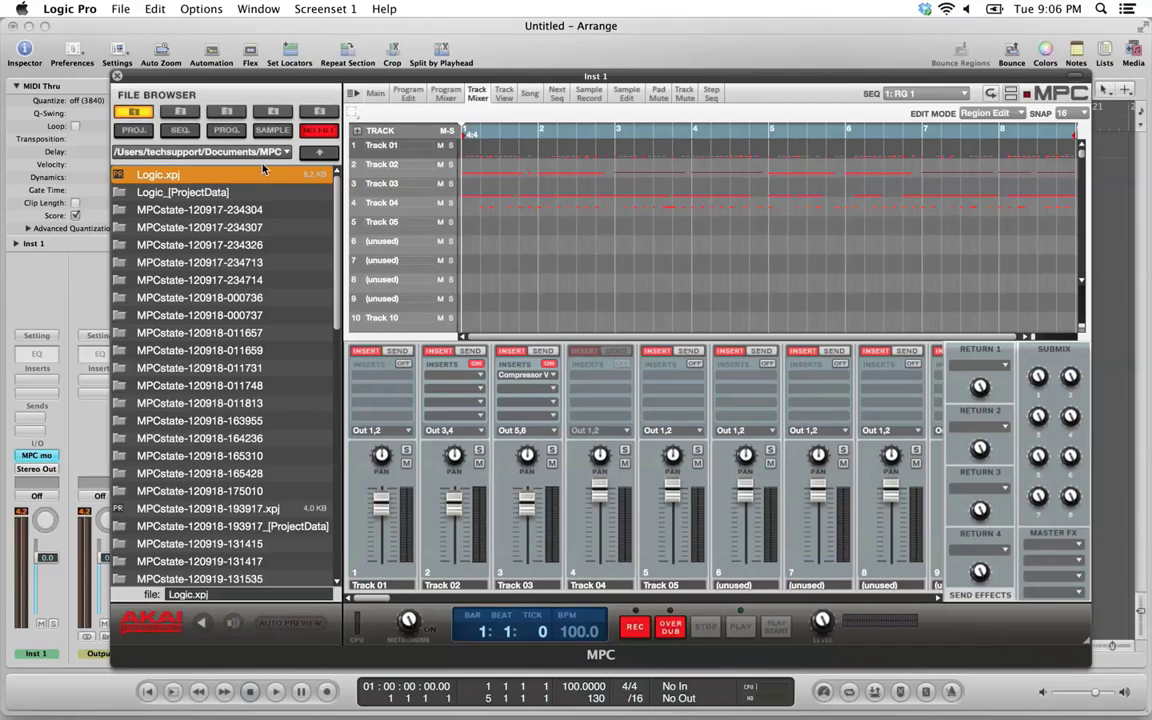
Move the MPC window down and right, then open Logic's Mixer from the Window menu.
drag(160, 83, 415, 168)
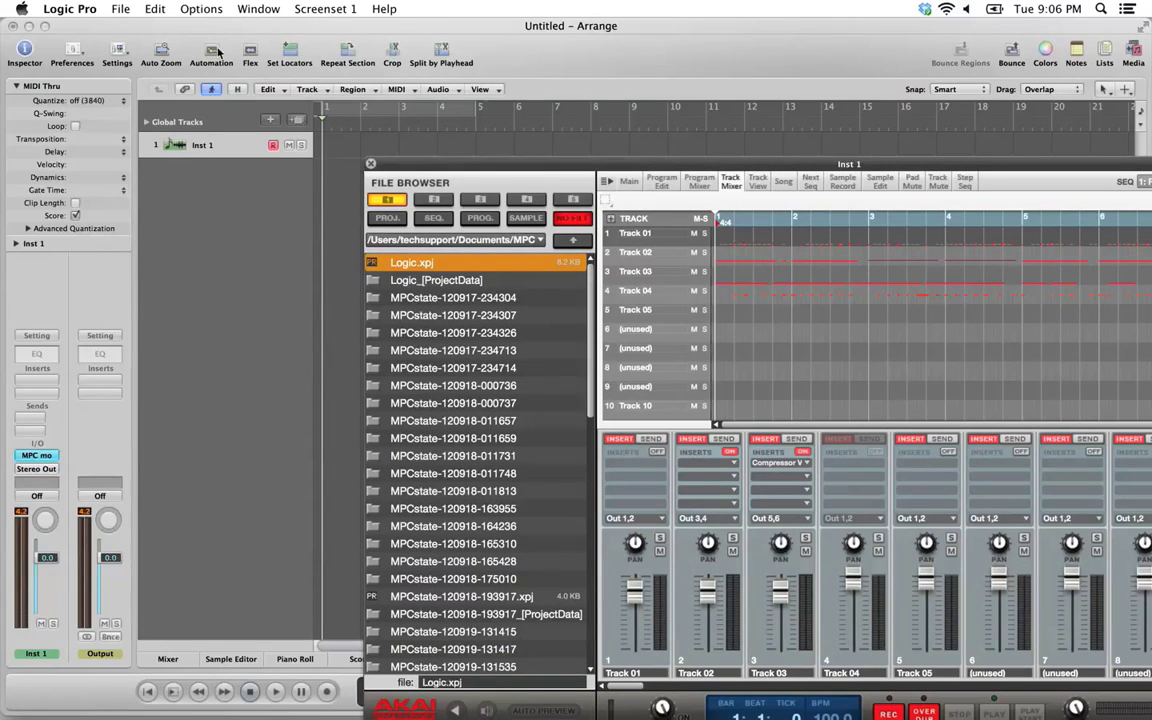
click(258, 9)
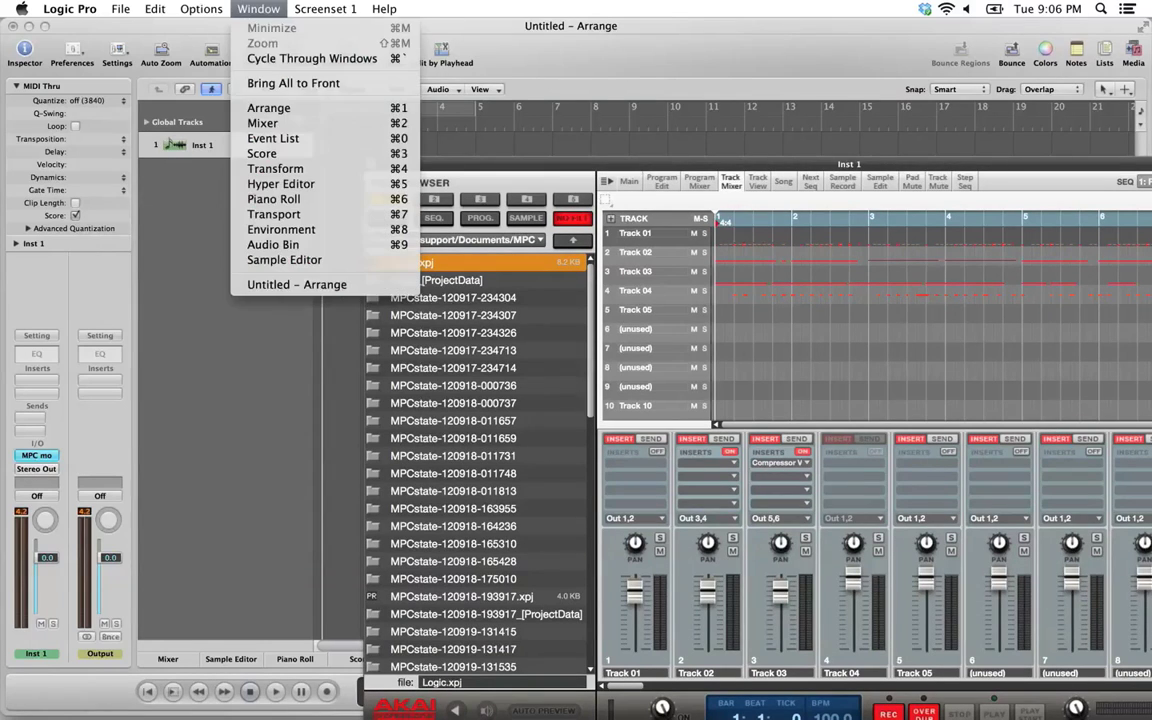
click(300, 123)
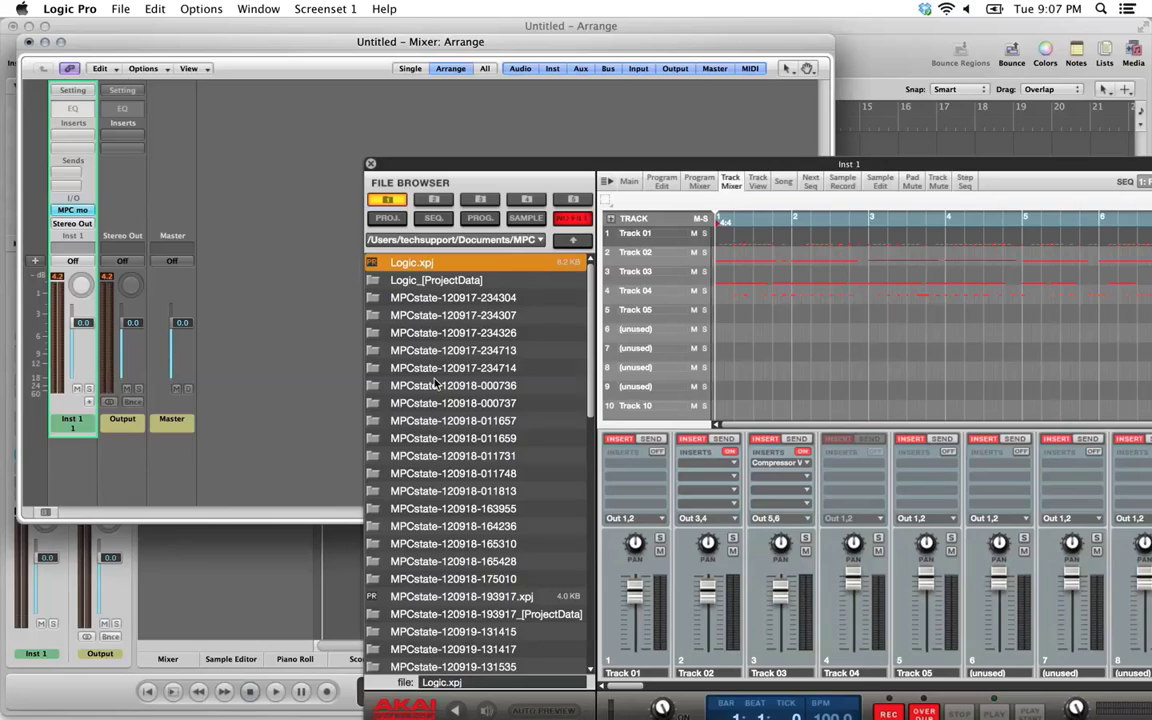
Add aux strips for the MPC 3-4 and 5-6 outputs beside Inst 1, then move the MPC window off the mixer.
click(89, 402)
click(89, 402)
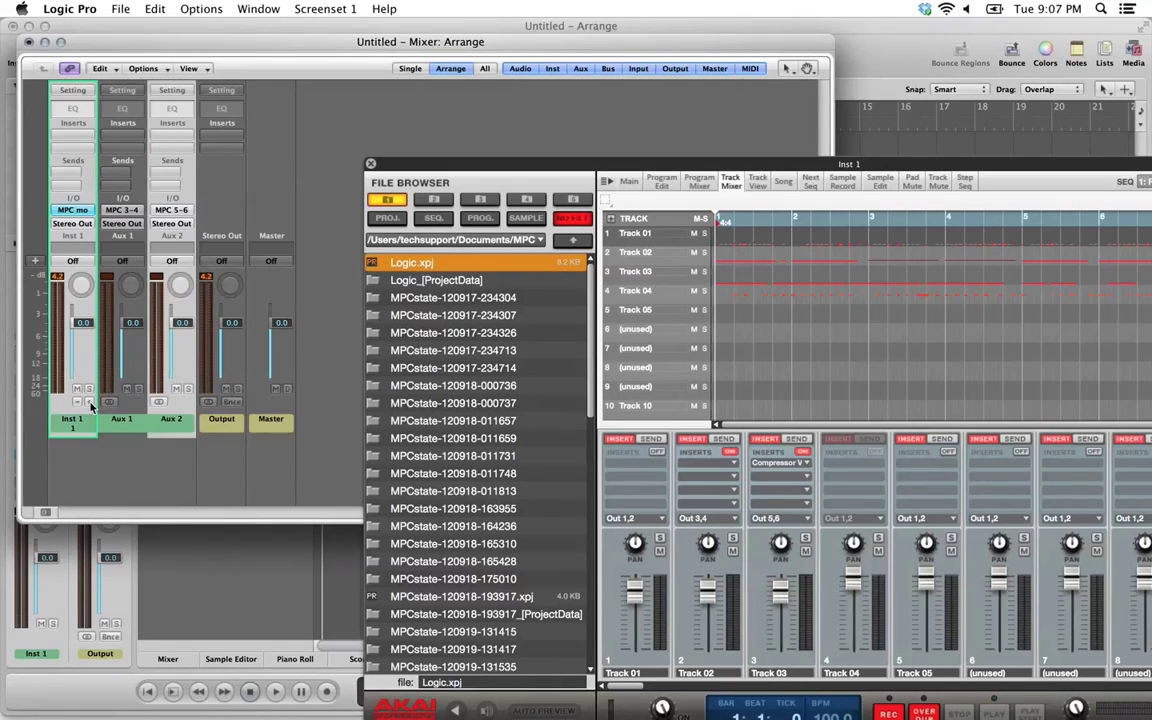
click(89, 402)
click(89, 402)
click(89, 402)
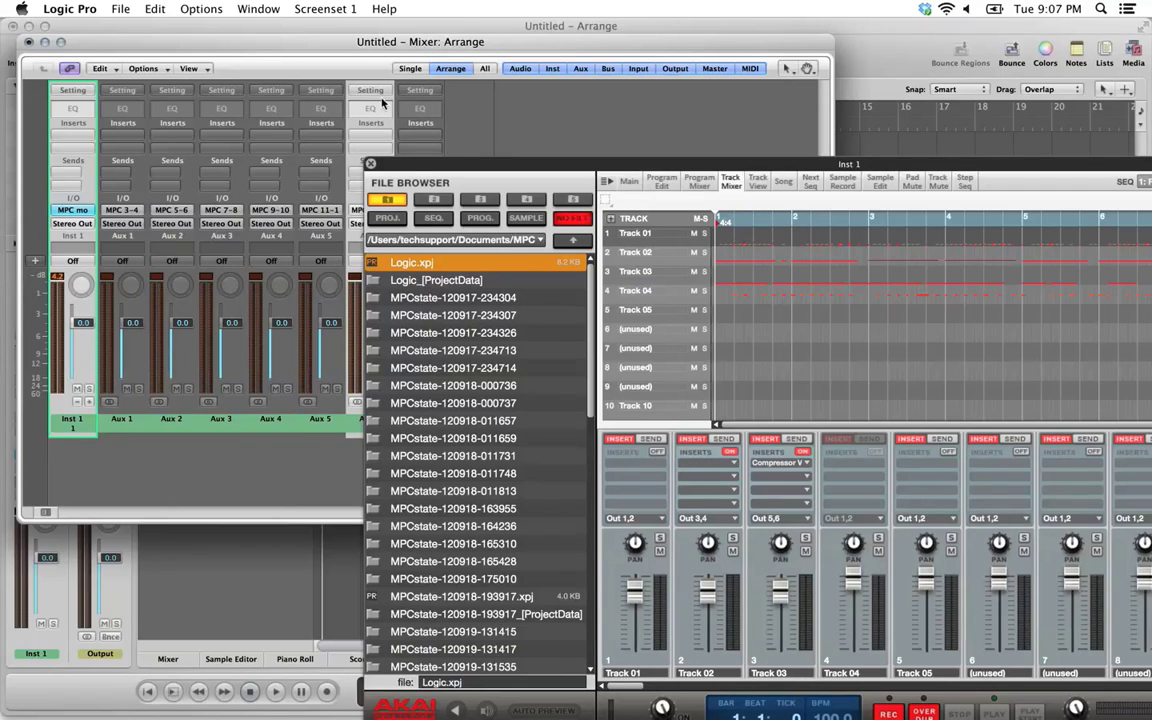
drag(400, 170, 634, 103)
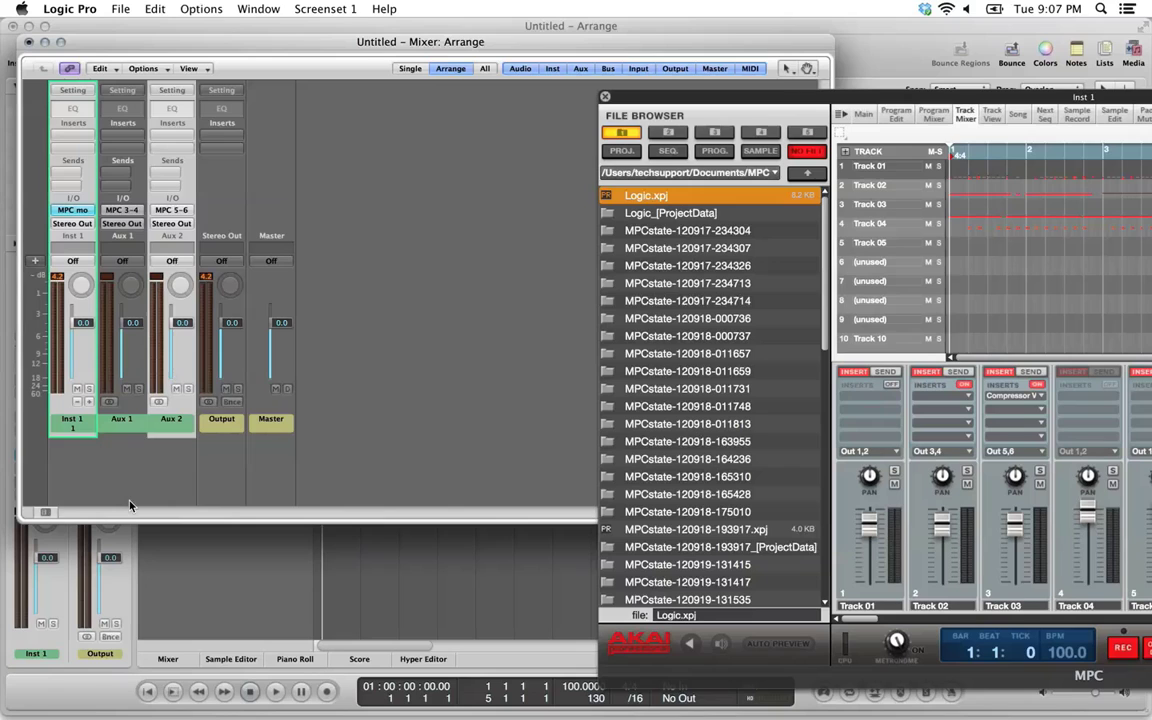
Start playback so the Inst 1, Aux 1 and Aux 2 meters show the MPC audio.
key(space)
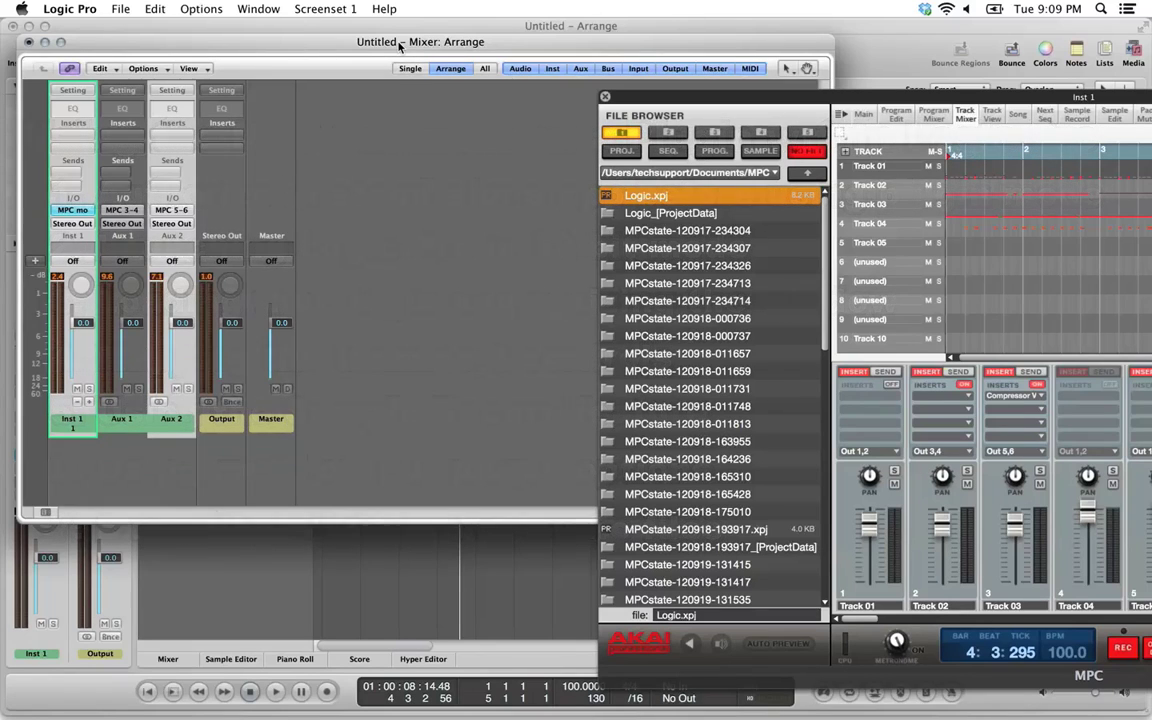
Look through the File menu's Export options, then dismiss the menu without choosing anything.
click(120, 8)
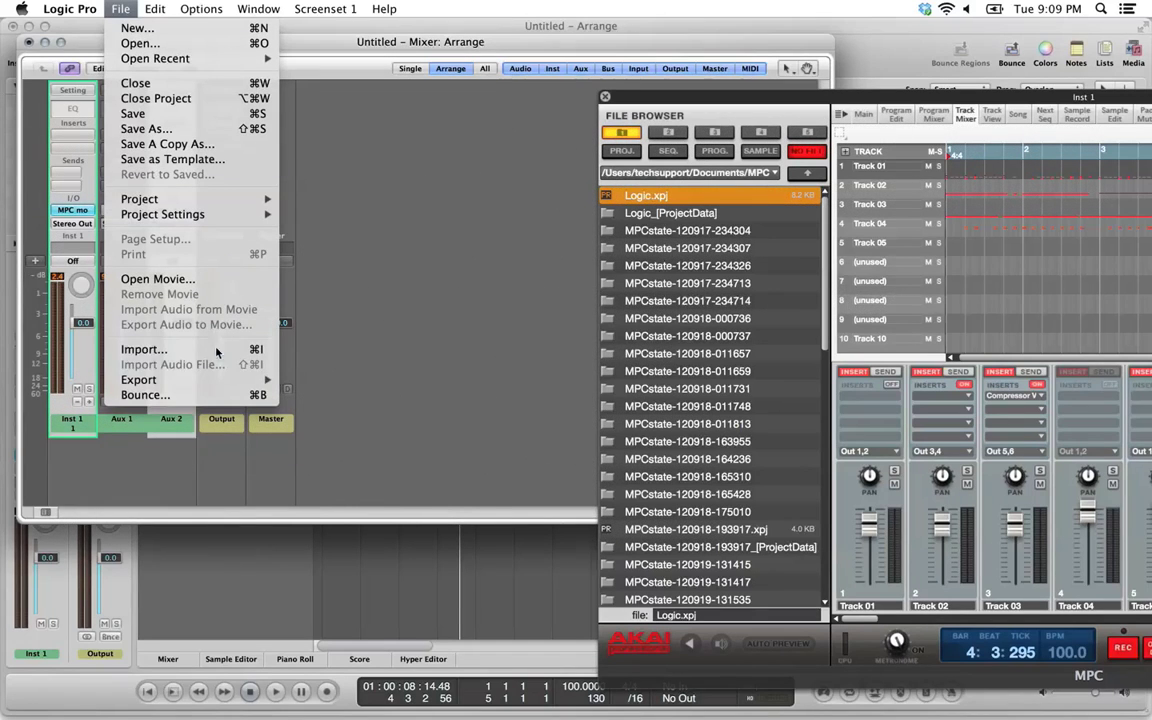
mouse_move(208, 380)
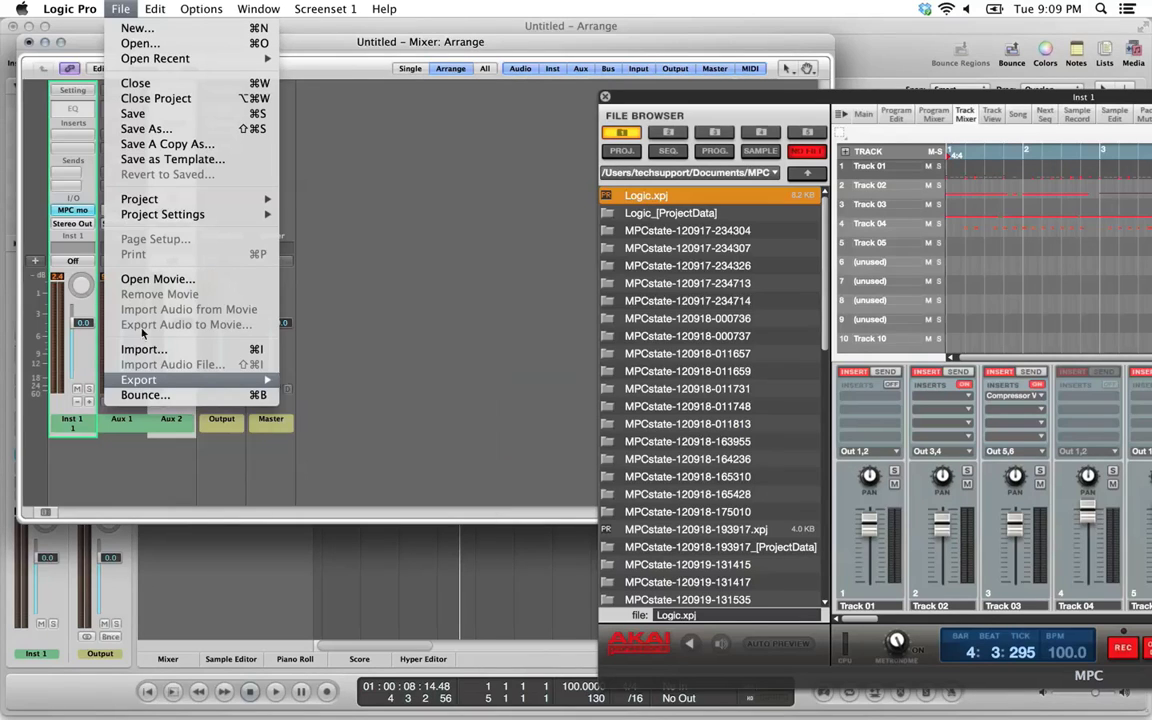
click(341, 304)
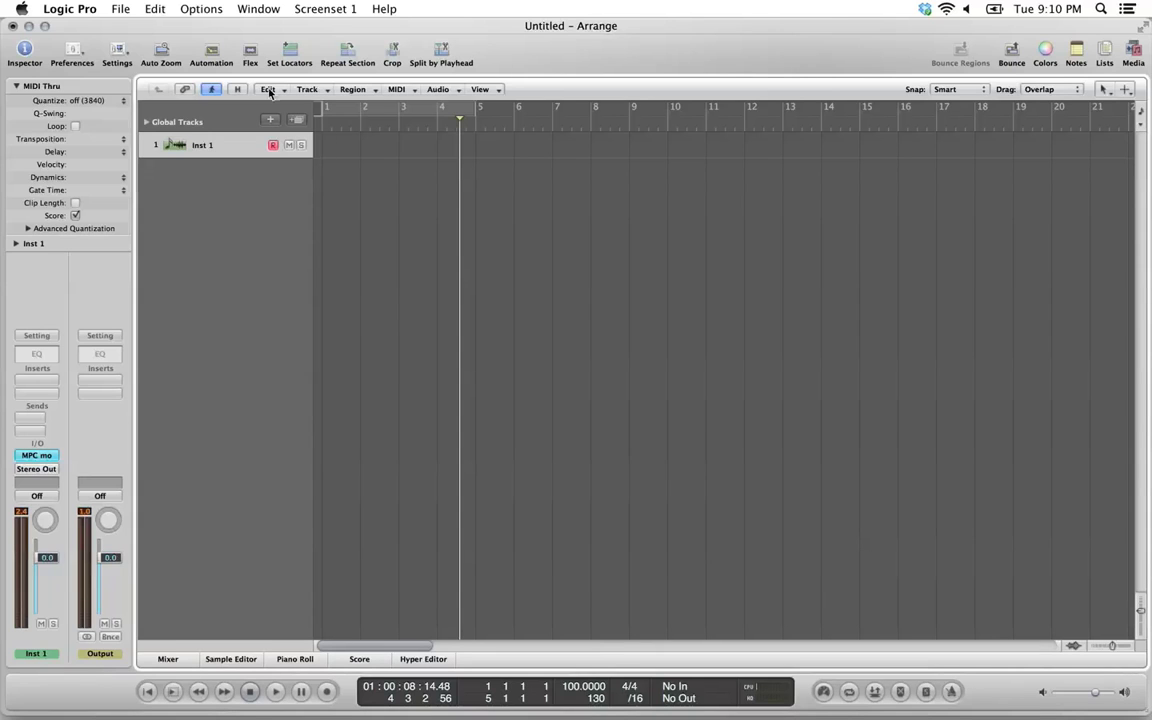
click(120, 9)
mouse_move(190, 380)
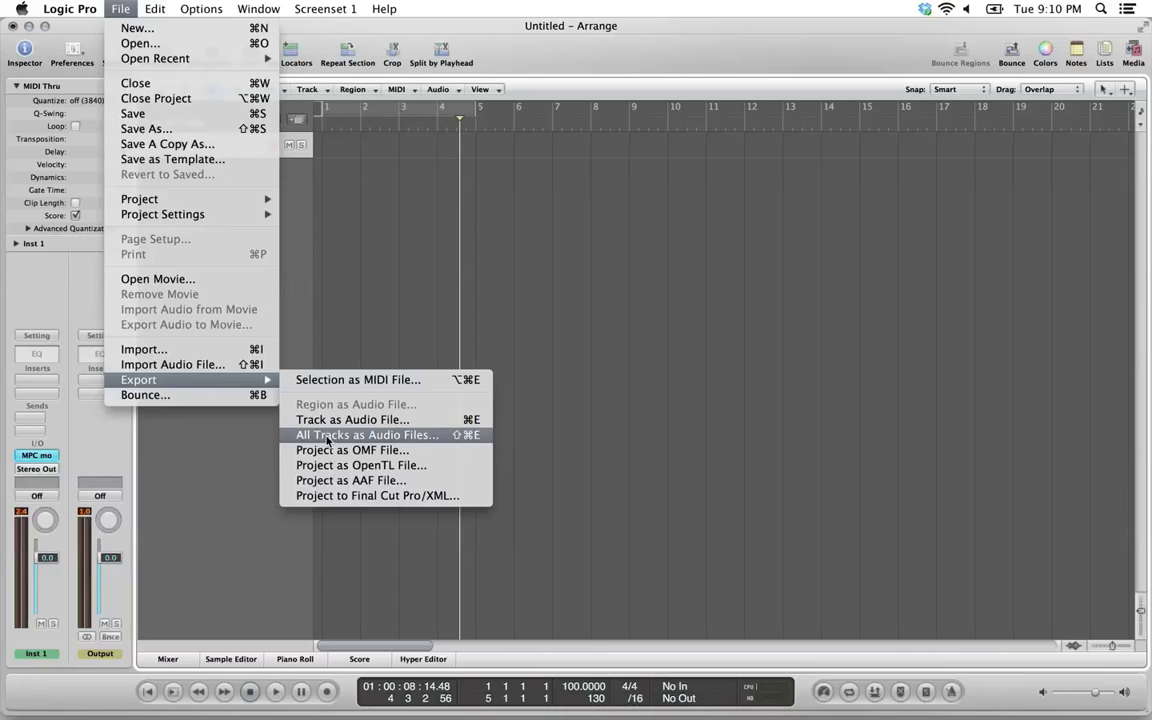
click(476, 439)
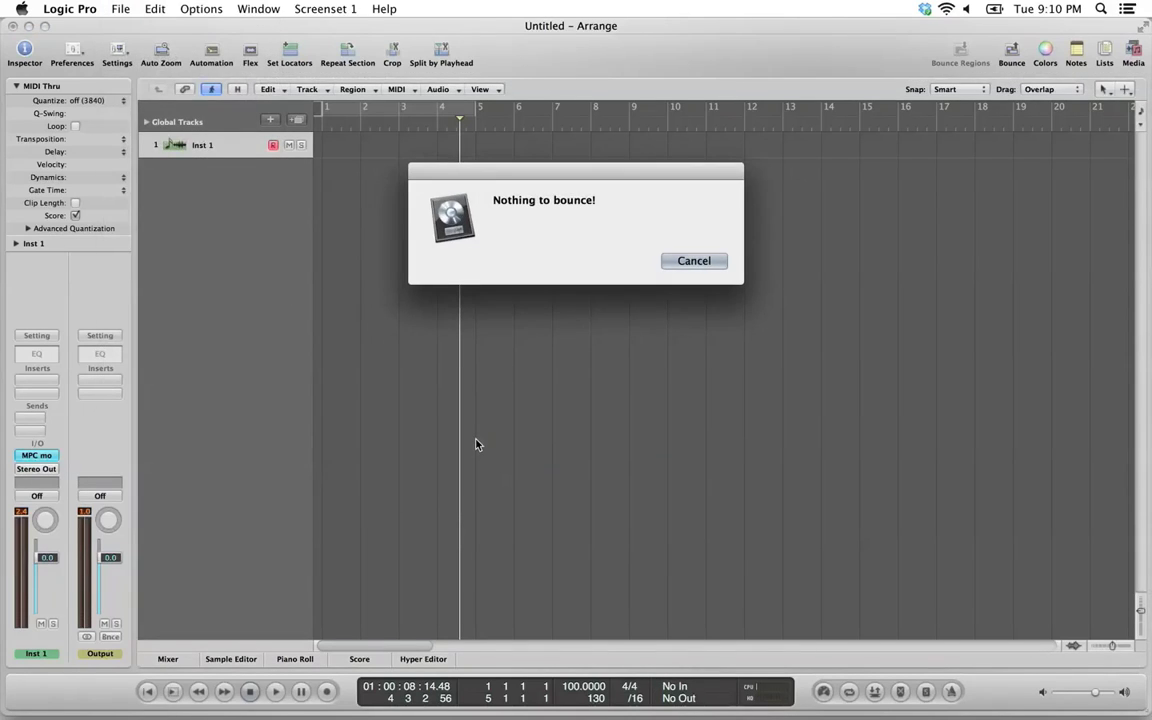
click(697, 268)
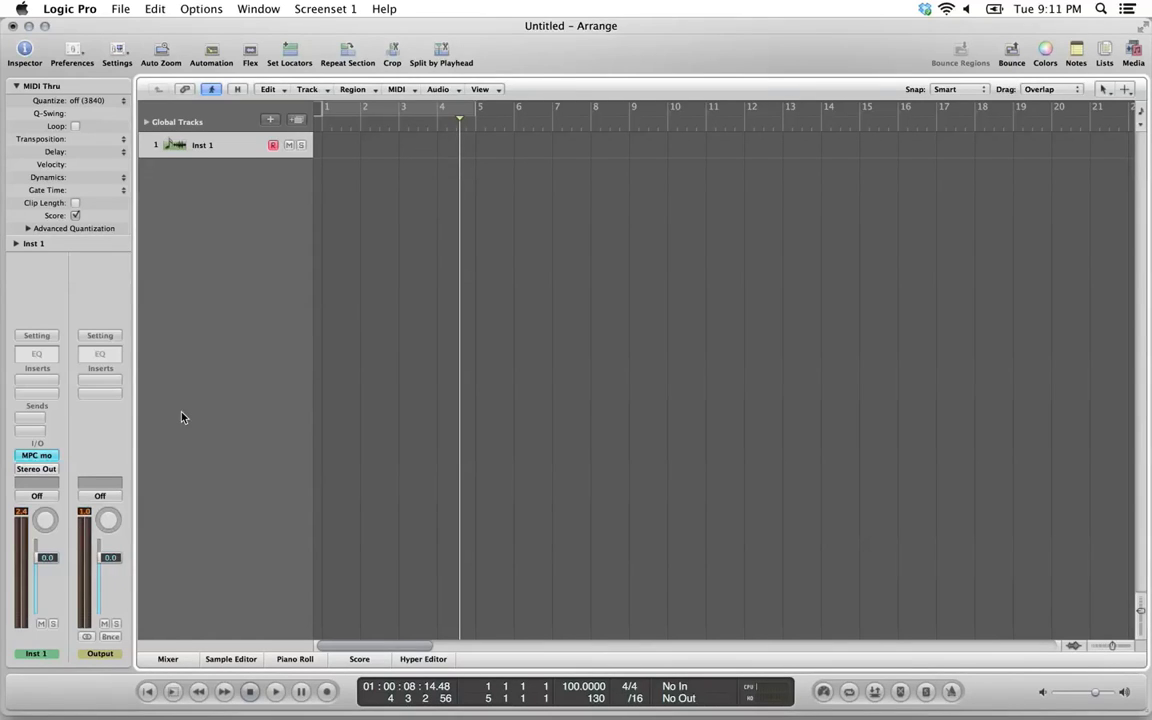
Glance at the aux strips in the Mixer, then return to the arrangement at bar 1.
key(super+2)
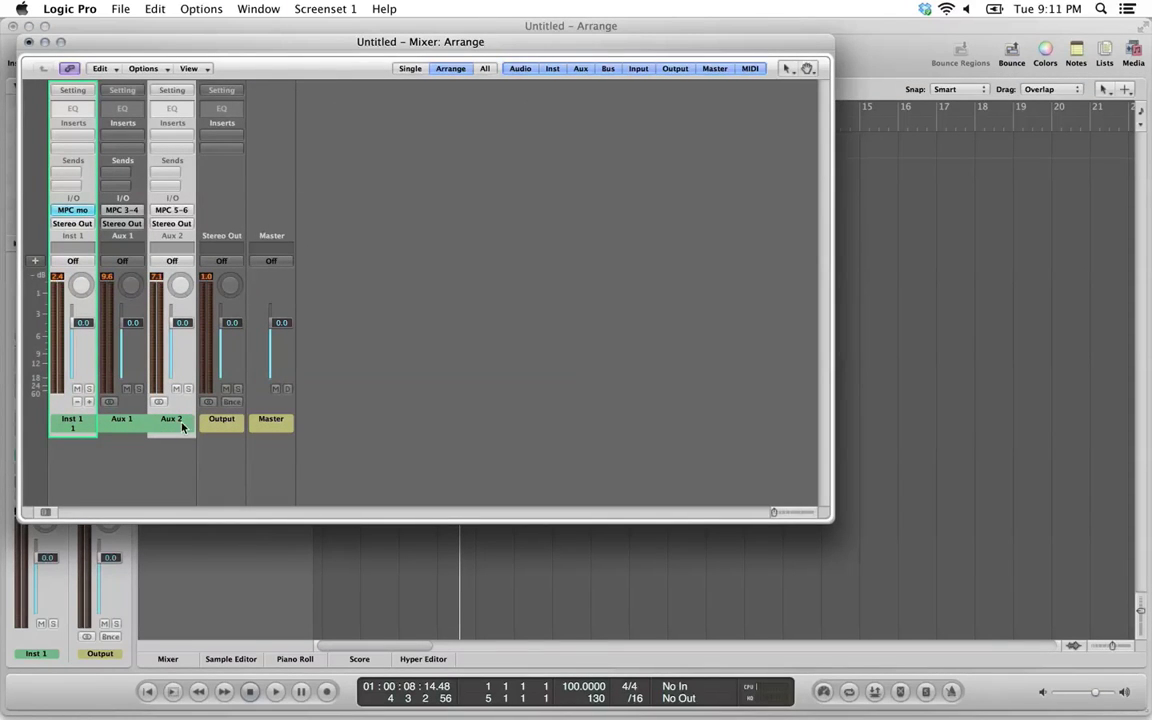
click(29, 43)
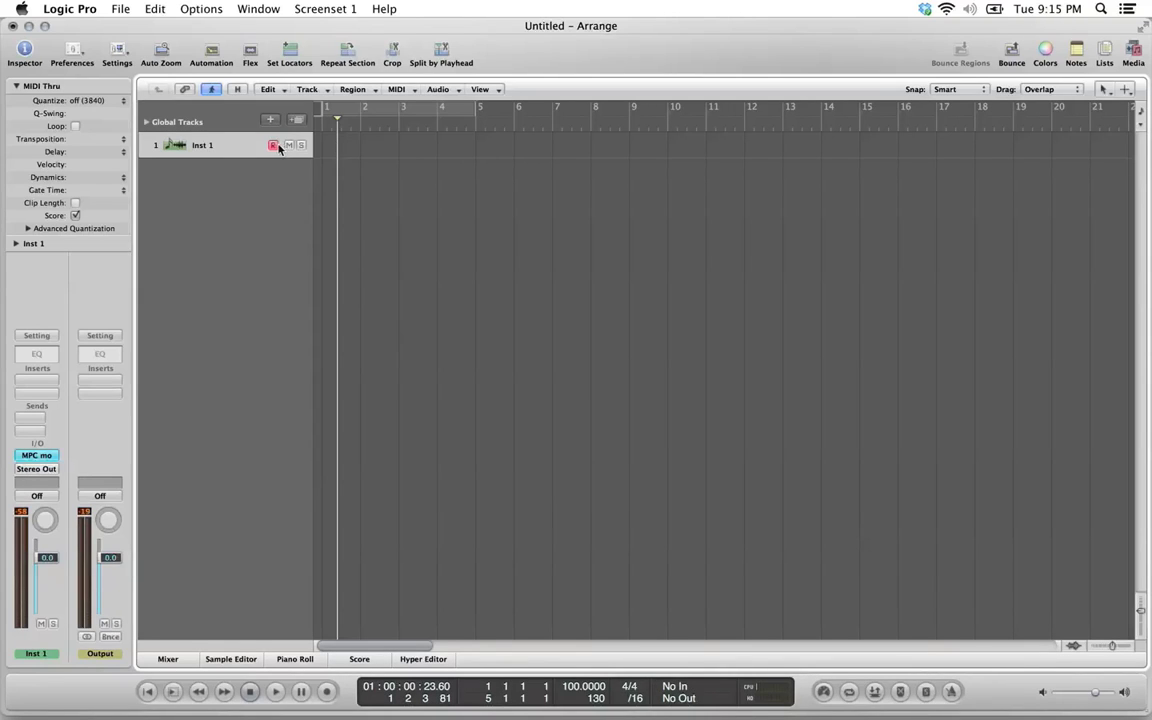
Add an empty MIDI region at bar 1 on Inst 1 and open All Tracks as Audio Files.
right_click(344, 148)
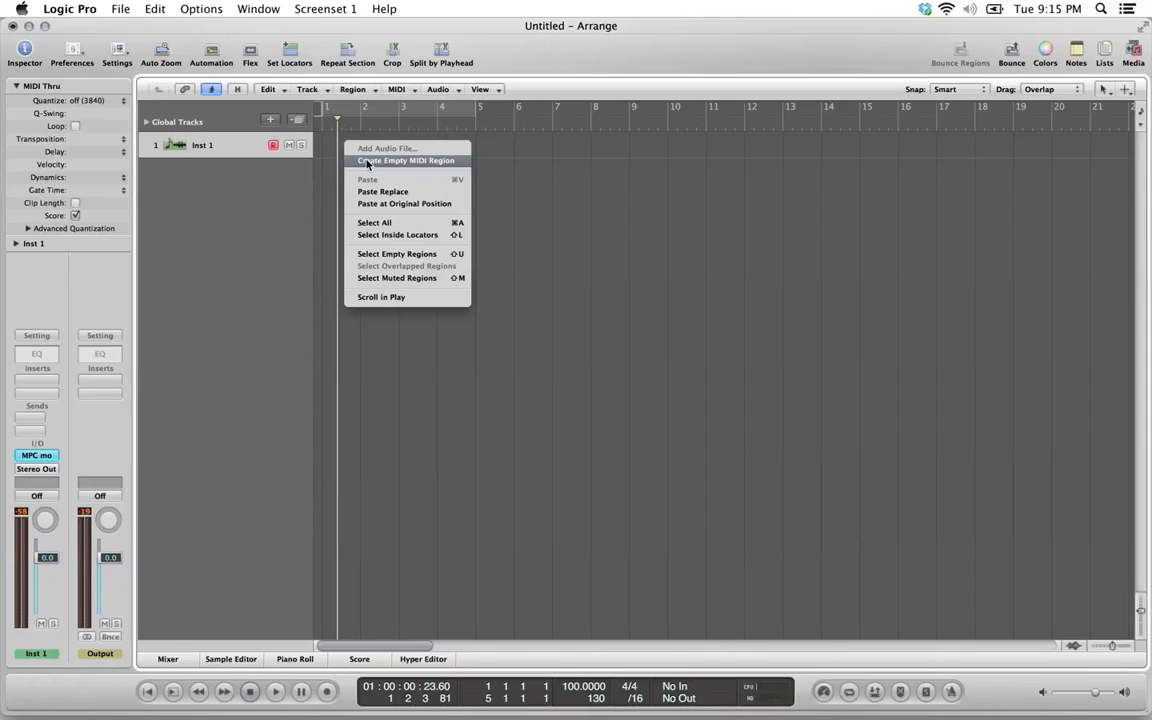
click(366, 160)
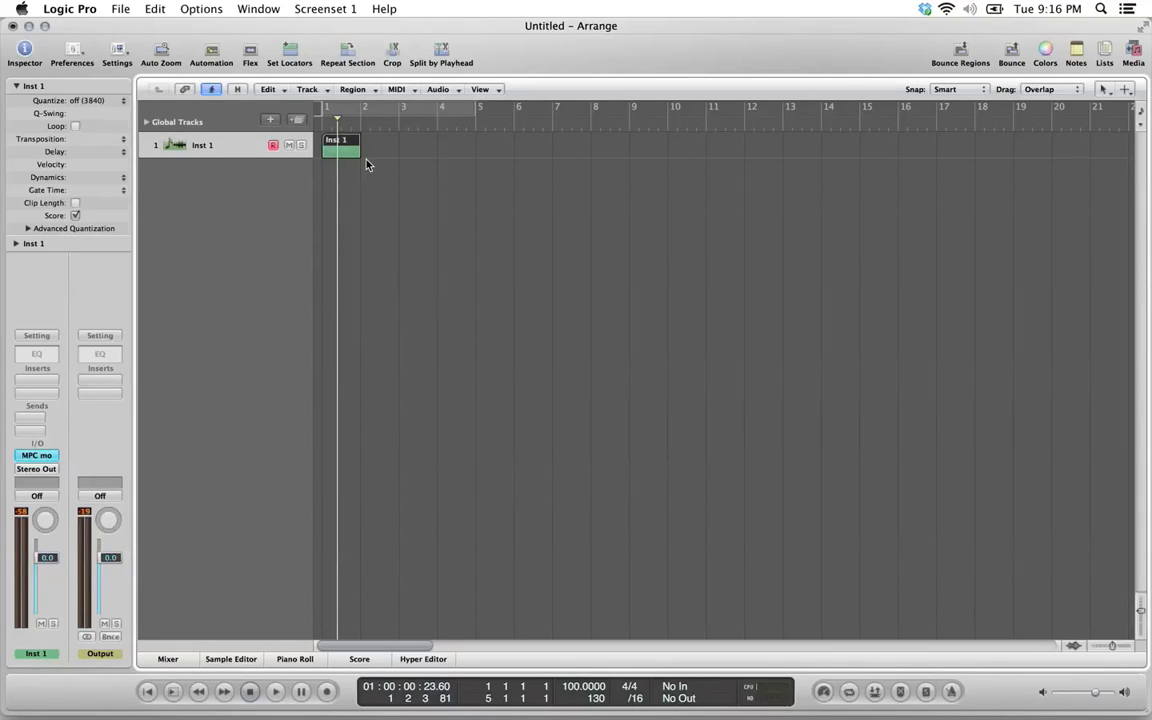
click(121, 10)
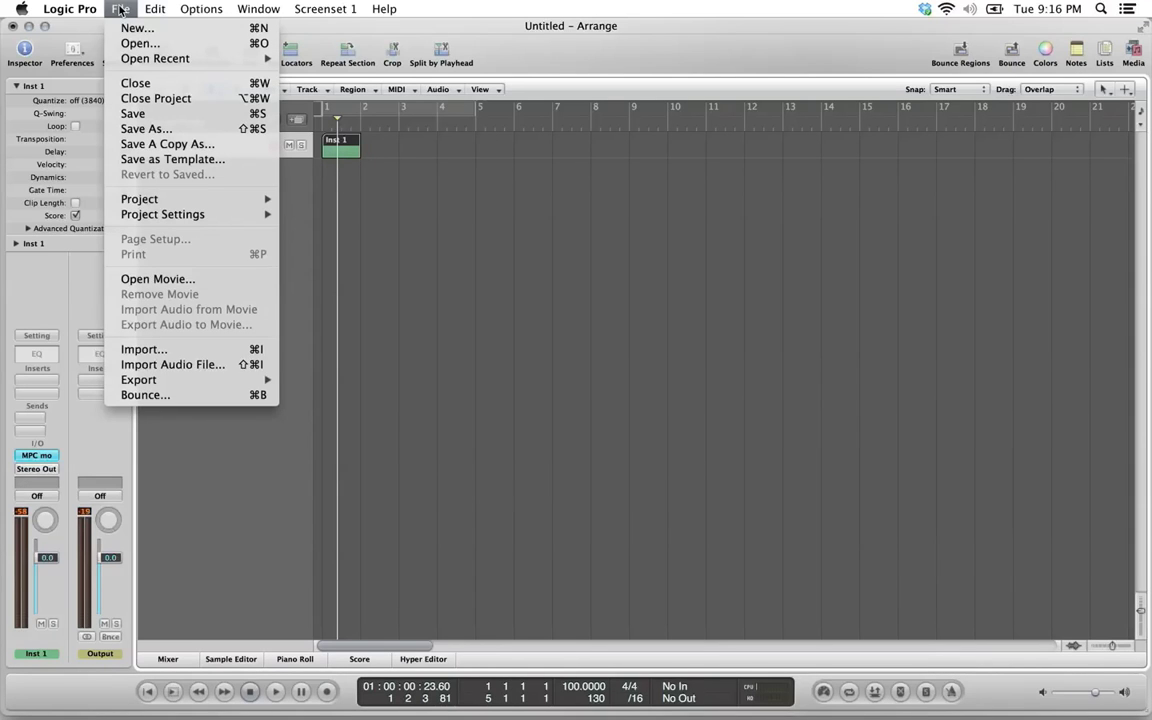
mouse_move(197, 385)
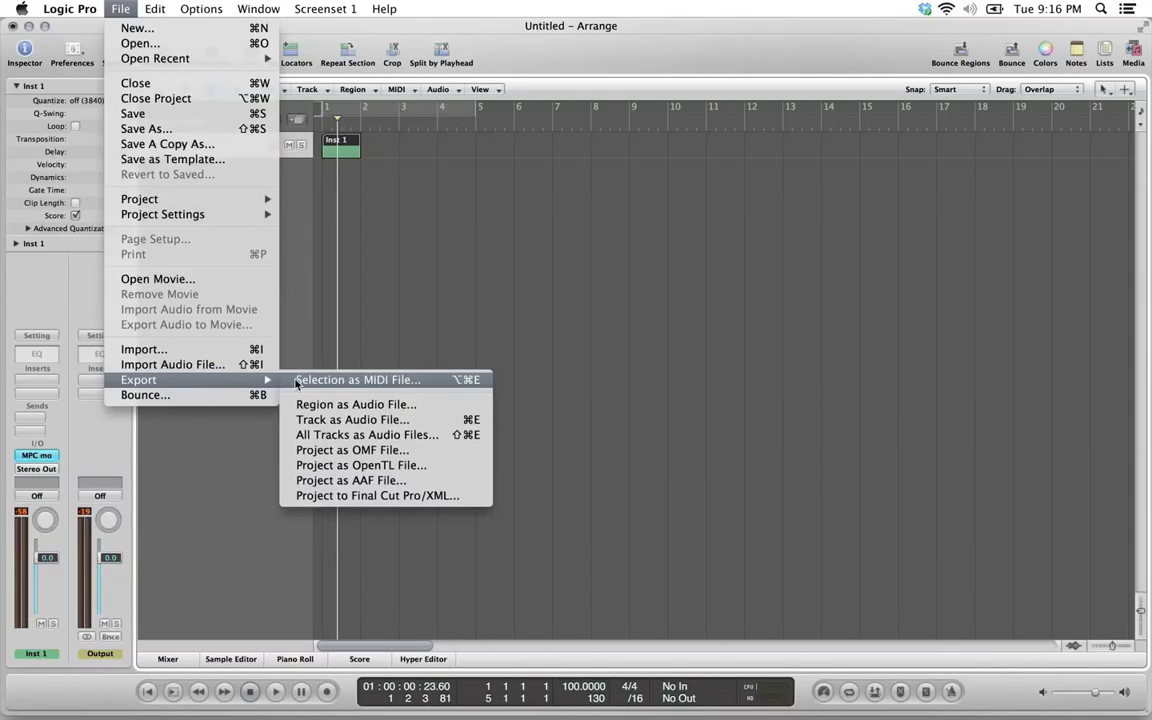
click(324, 436)
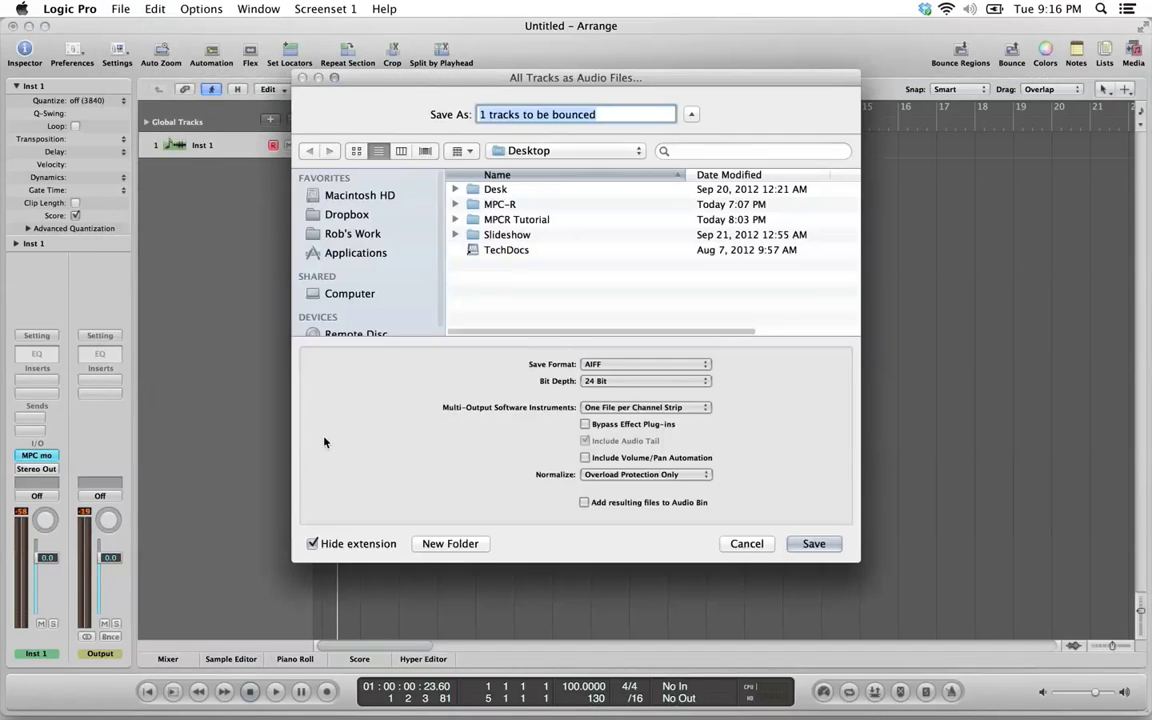
Export all tracks as AIFF, One File per Channel Strip, into a new 'My Project' folder.
click(442, 546)
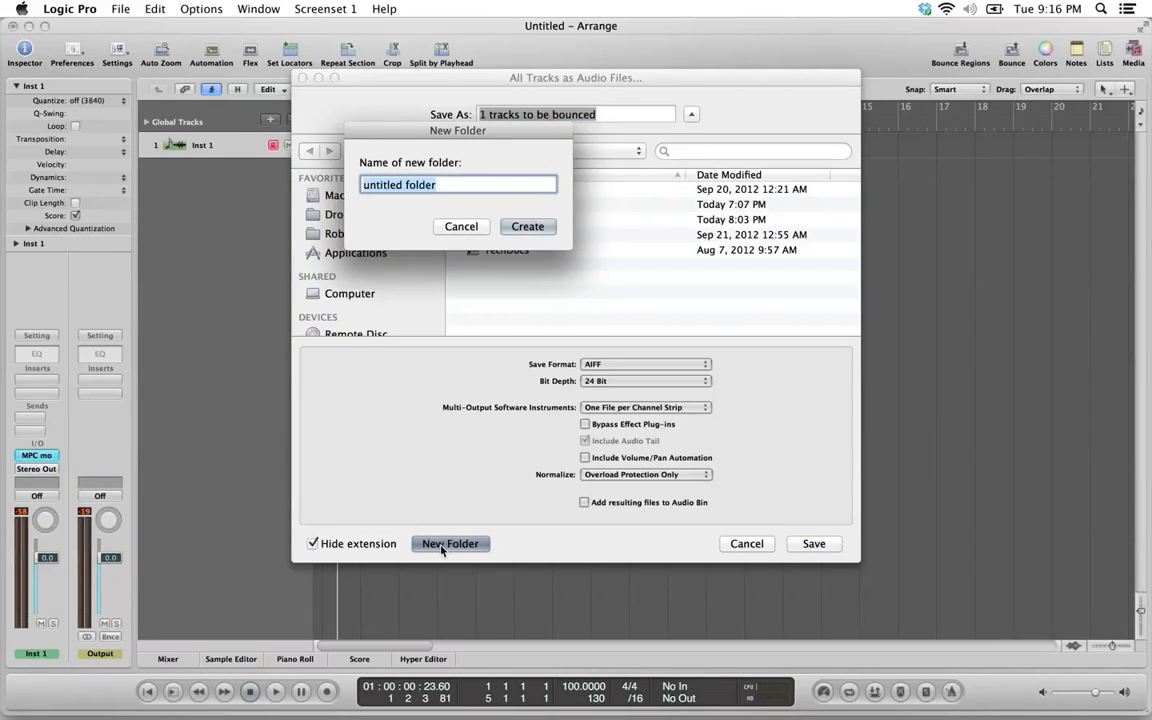
text(My Project)
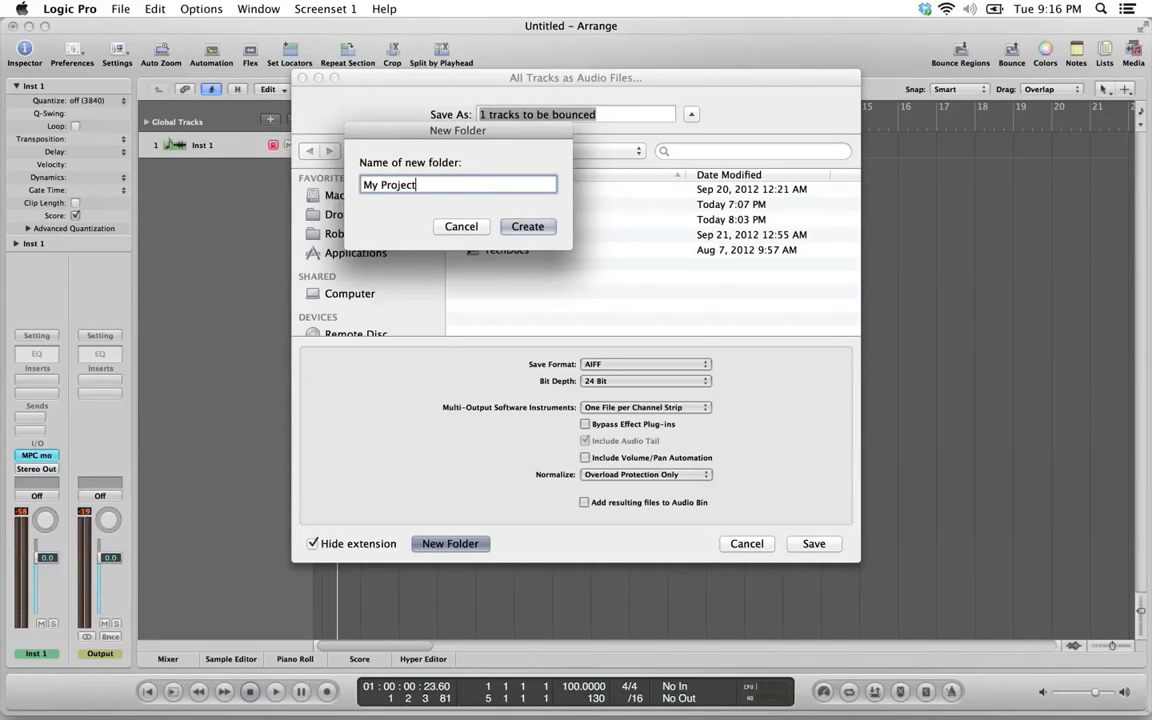
key(Return)
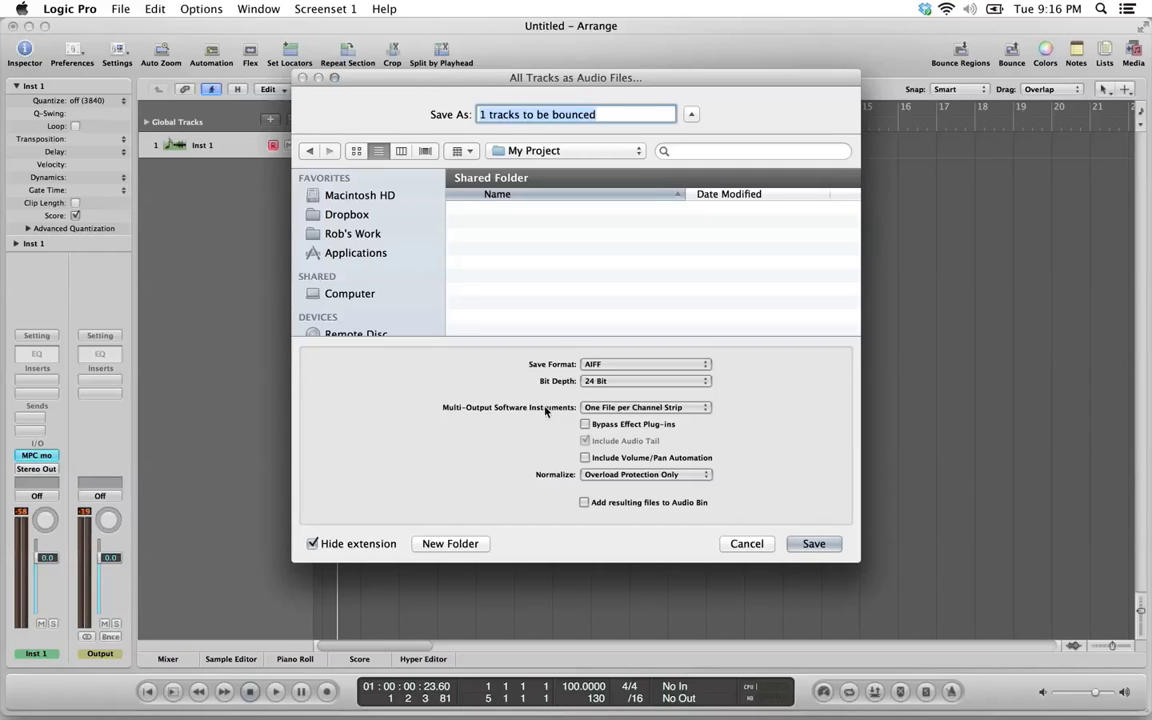
click(591, 409)
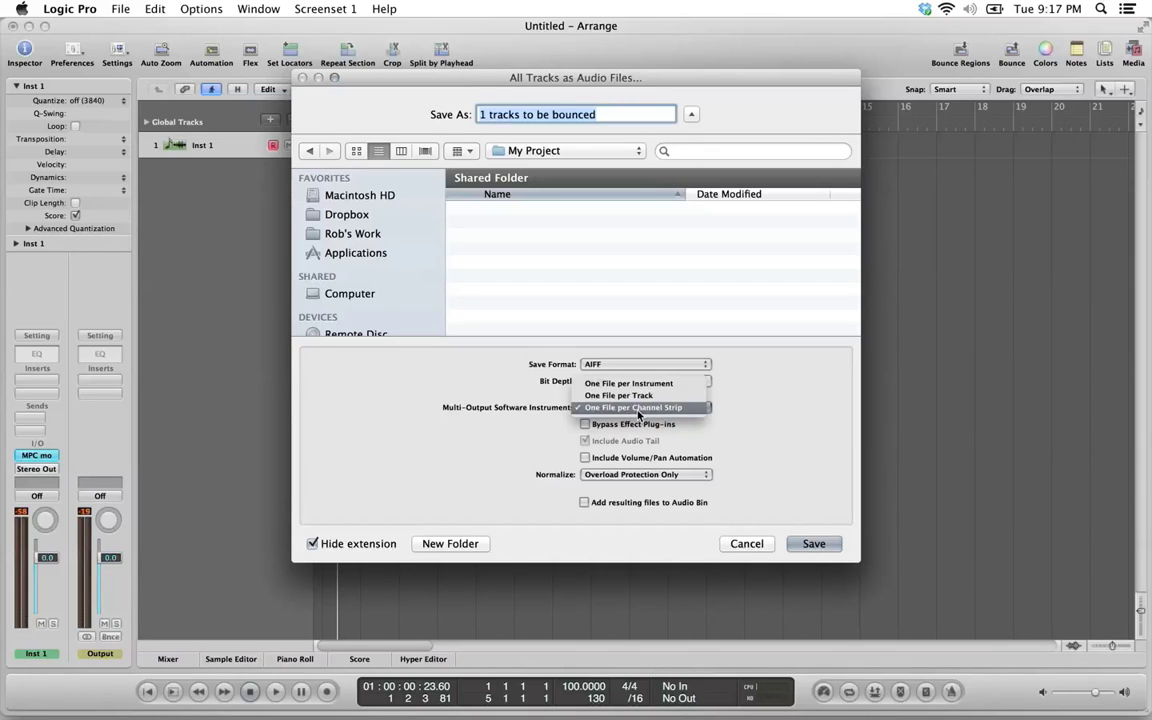
click(638, 409)
click(811, 544)
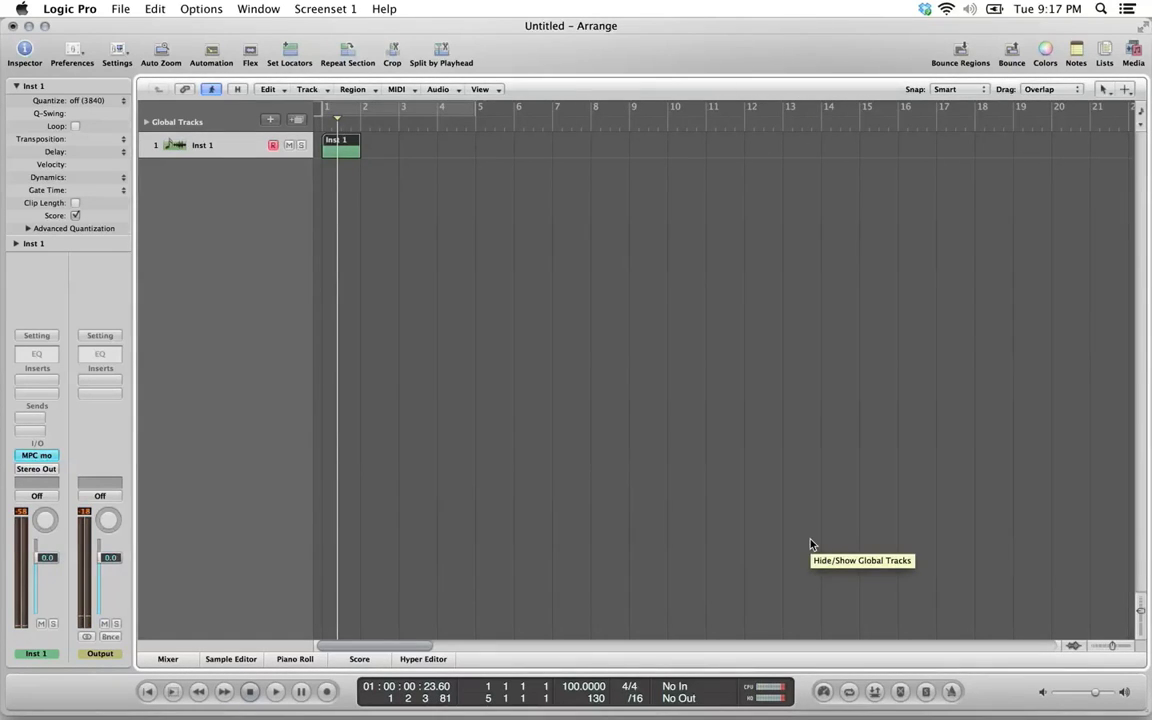
Hide Logic, open My Project in Finder, and Quick Look the exported Inst 1 MPC .aif files.
key(super+h)
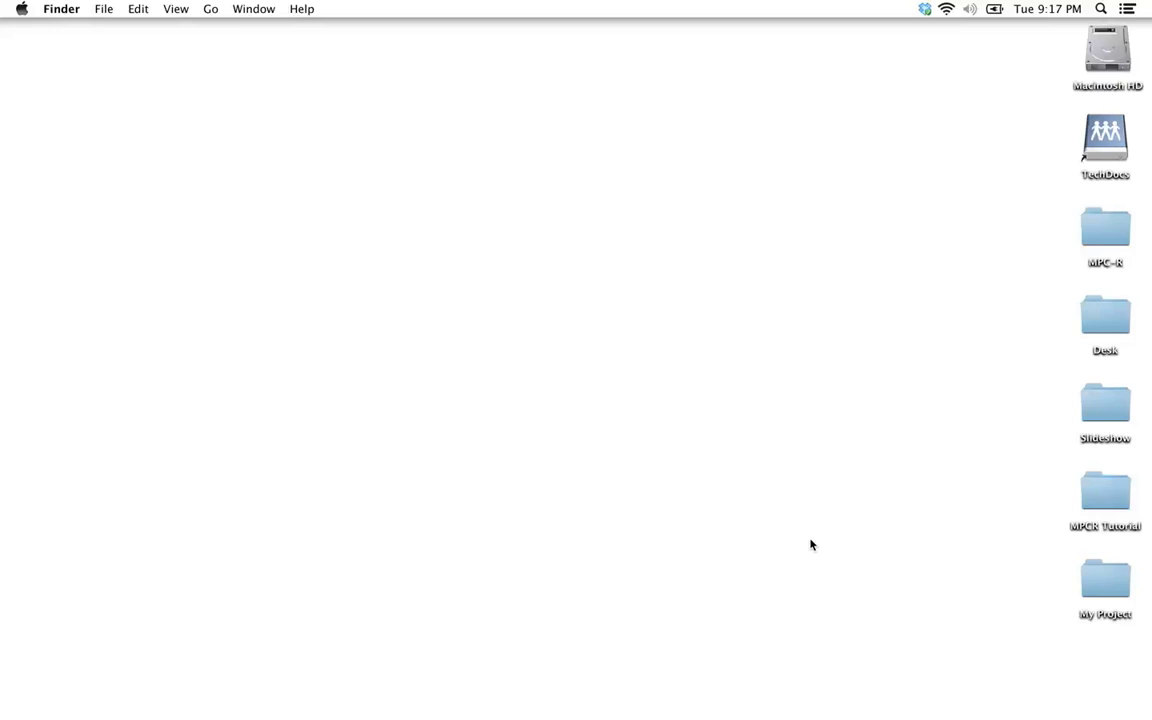
double_click(1105, 580)
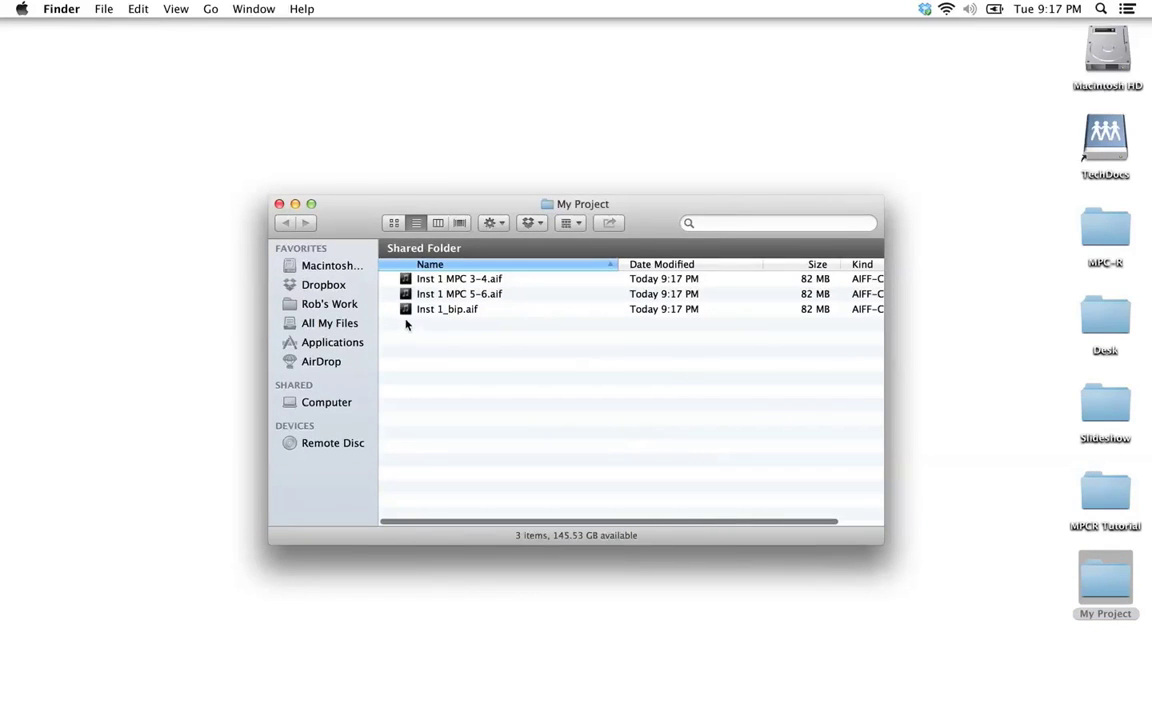
click(401, 280)
key(space)
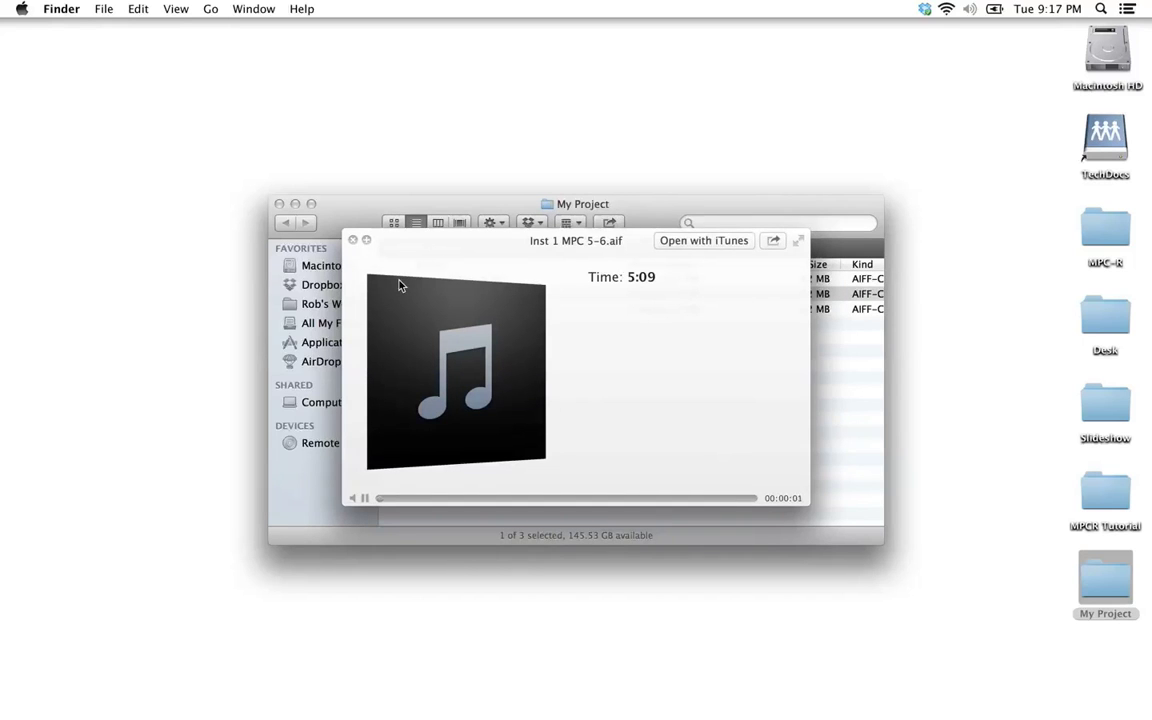
key(Down)
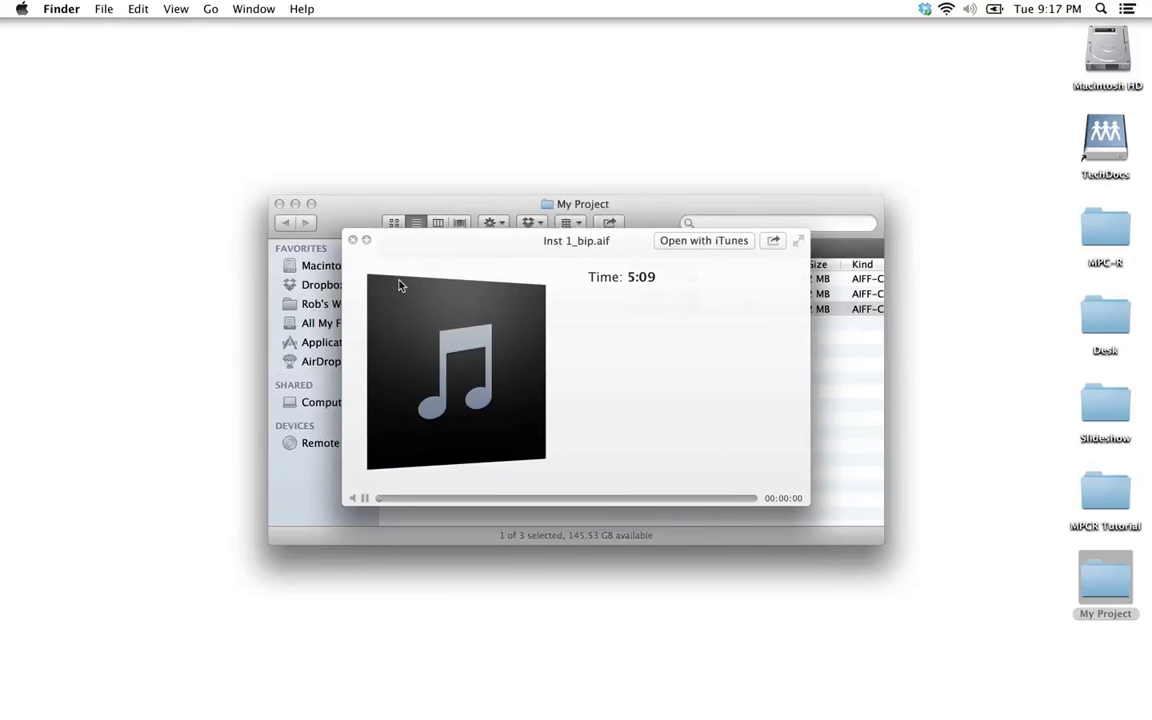
key(space)
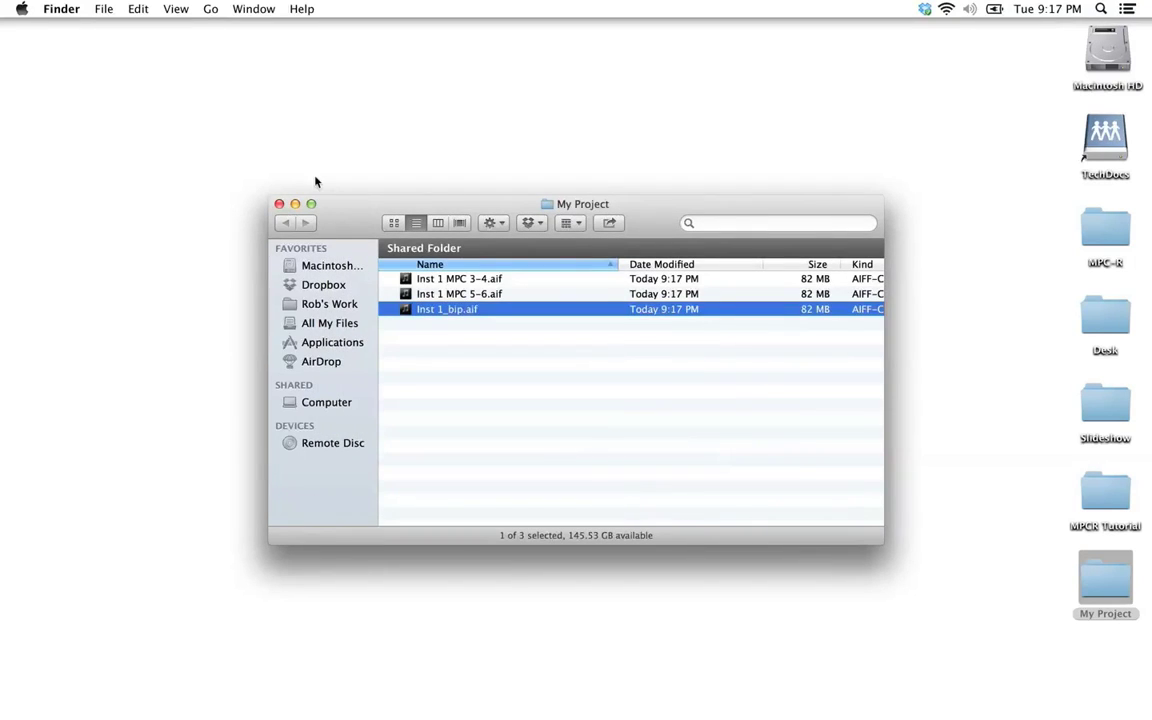